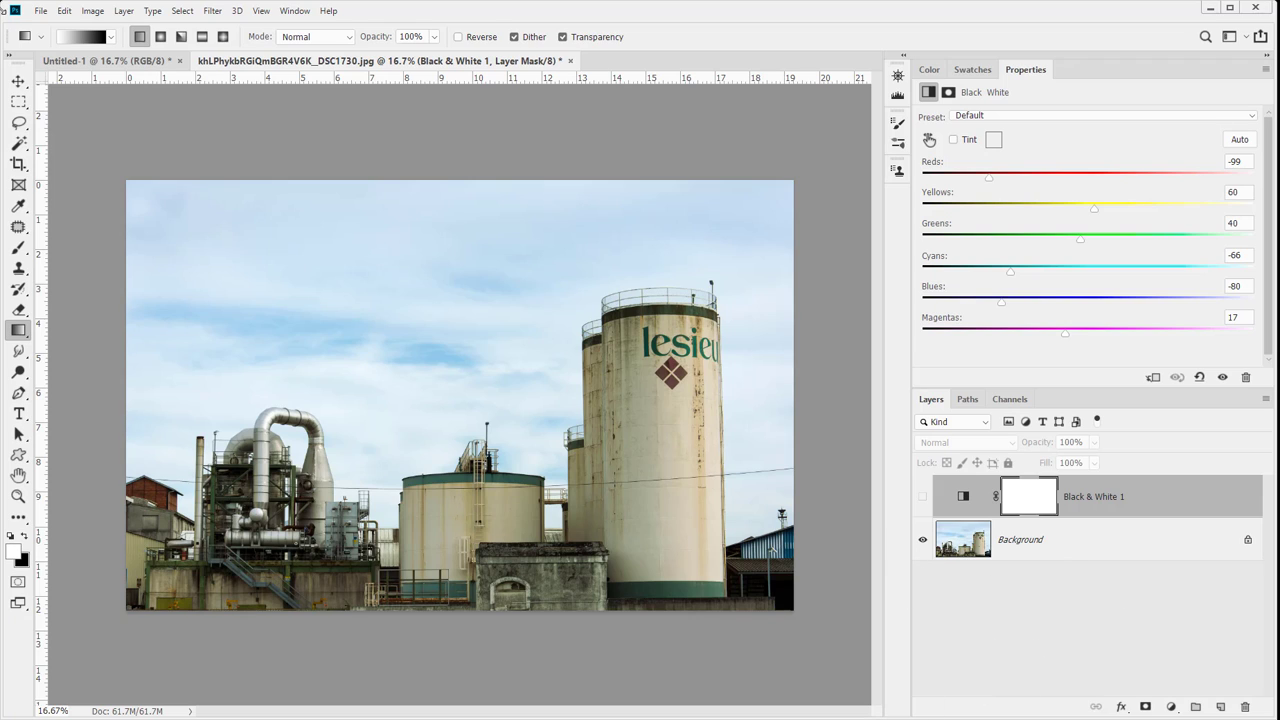
- Show the hidden Black & White 1 adjustment layer and select its adjustment for editing
click(18, 80)
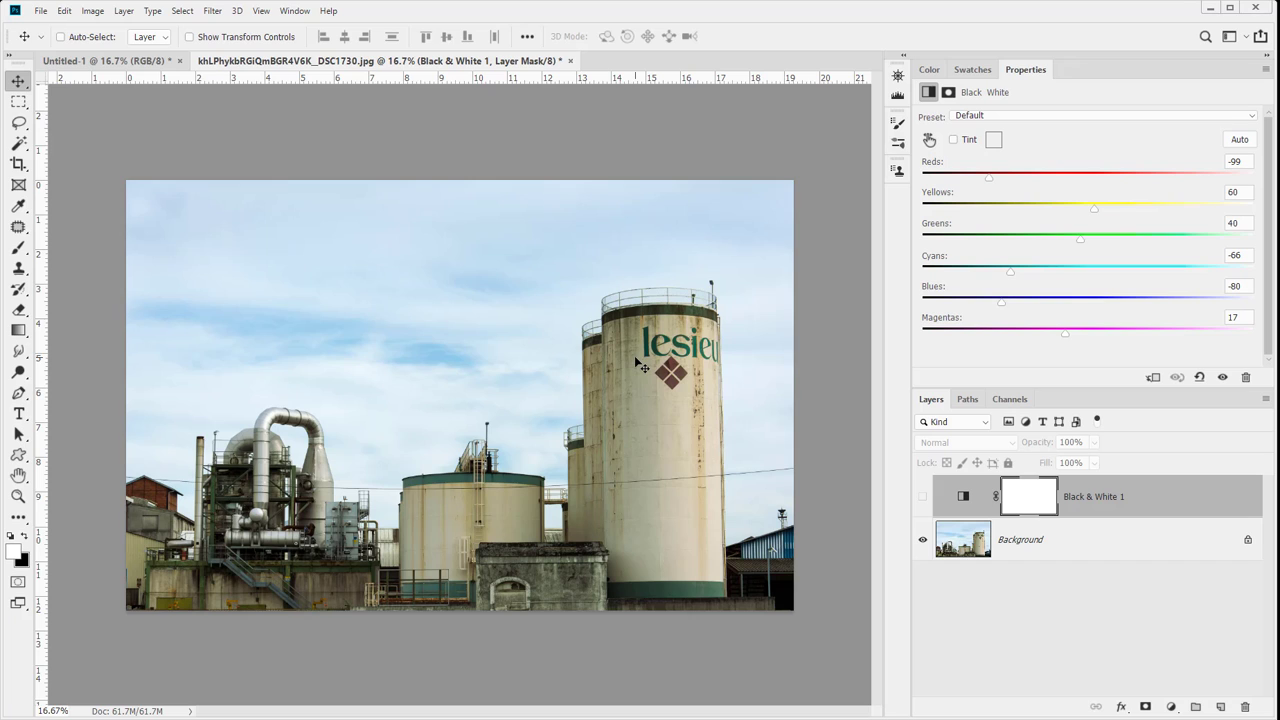
click(1171, 707)
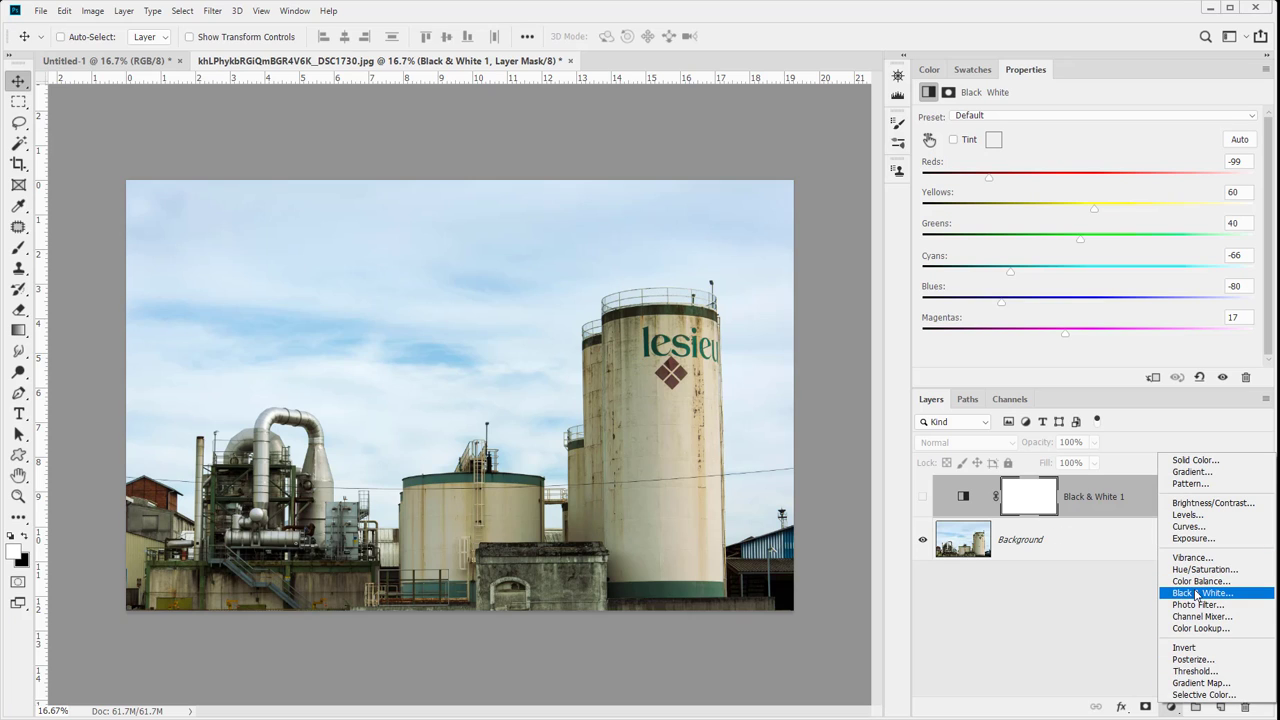
click(1071, 514)
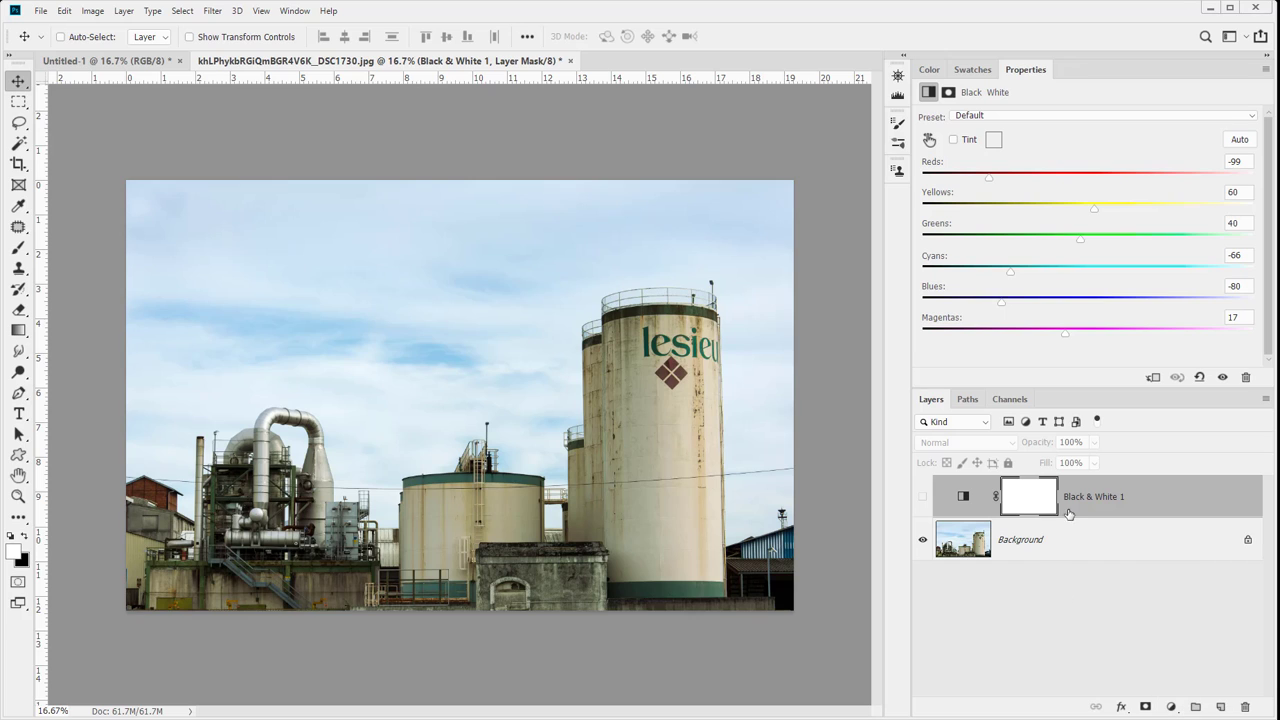
click(922, 497)
click(963, 497)
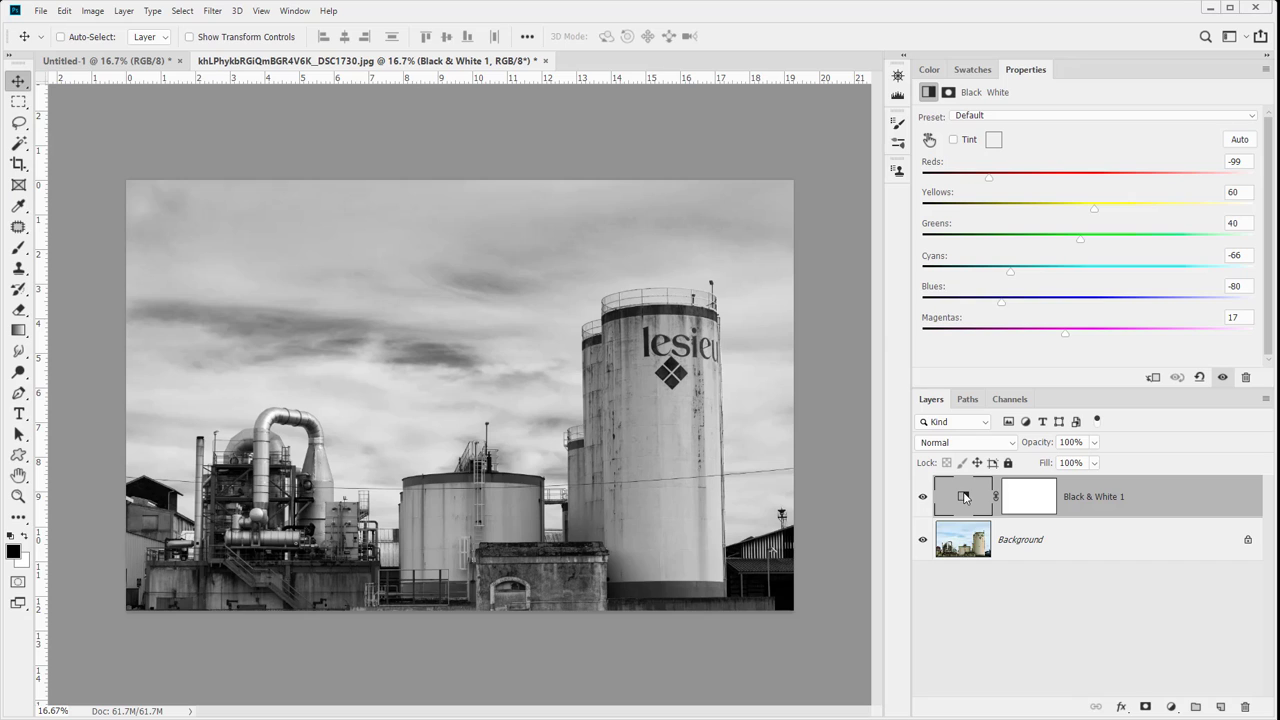
- Darken the tall silo and the sky with the on-image Black & White adjustment, bringing Yellows to 3 and Cyans to -103
click(929, 140)
drag(655, 422, 611, 453)
click(344, 448)
drag(344, 448, 318, 451)
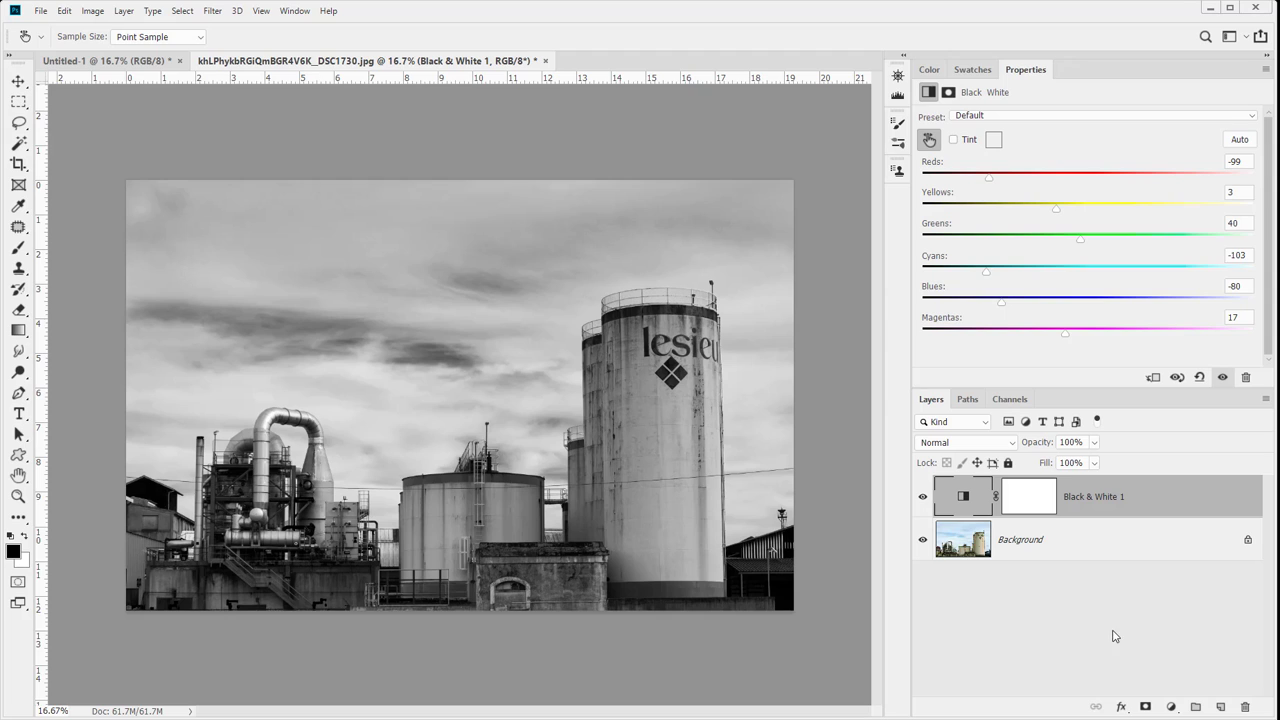
- Add a Gradient Map adjustment layer above Black & White 1 and apply the Transparent Rainbow preset to it
click(1174, 708)
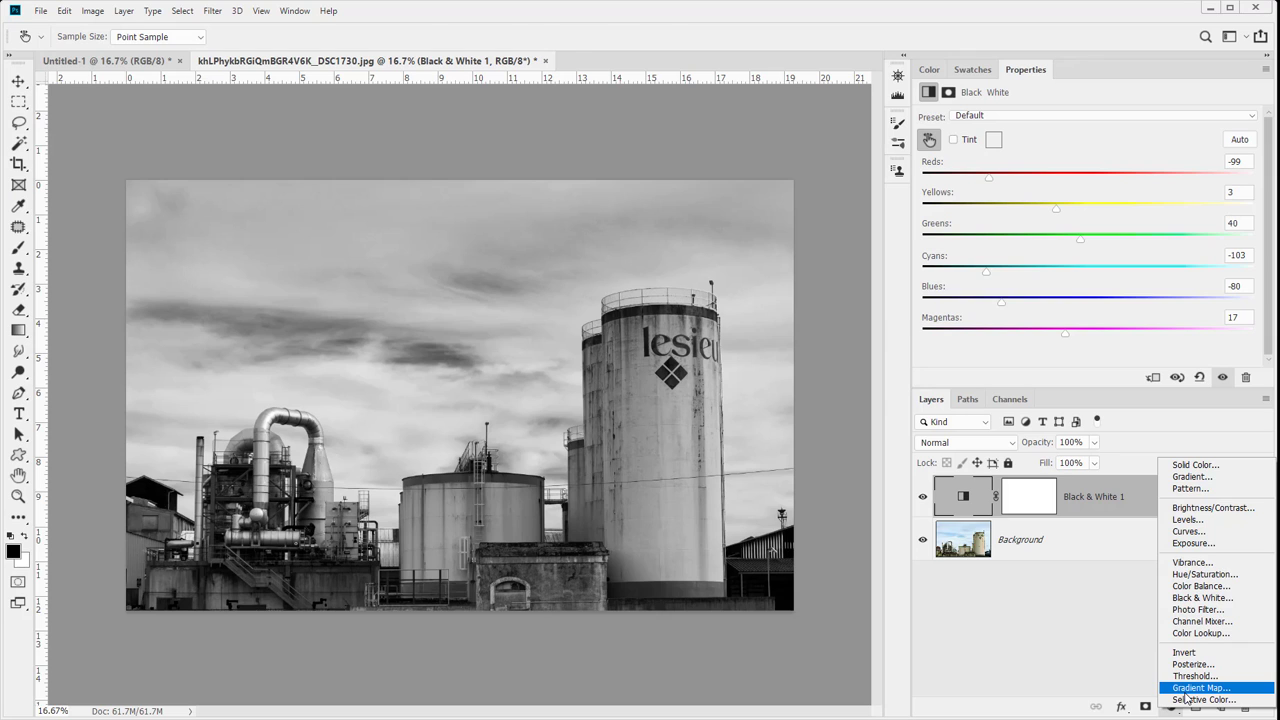
click(1200, 688)
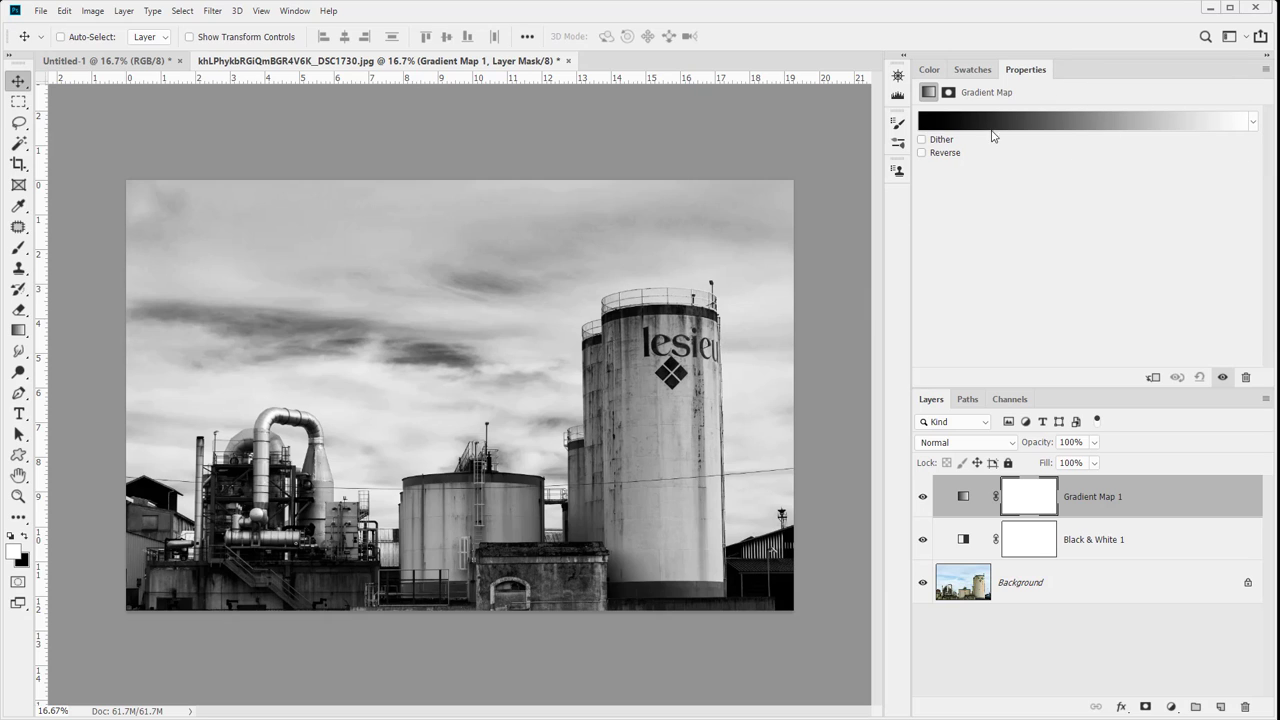
click(1252, 124)
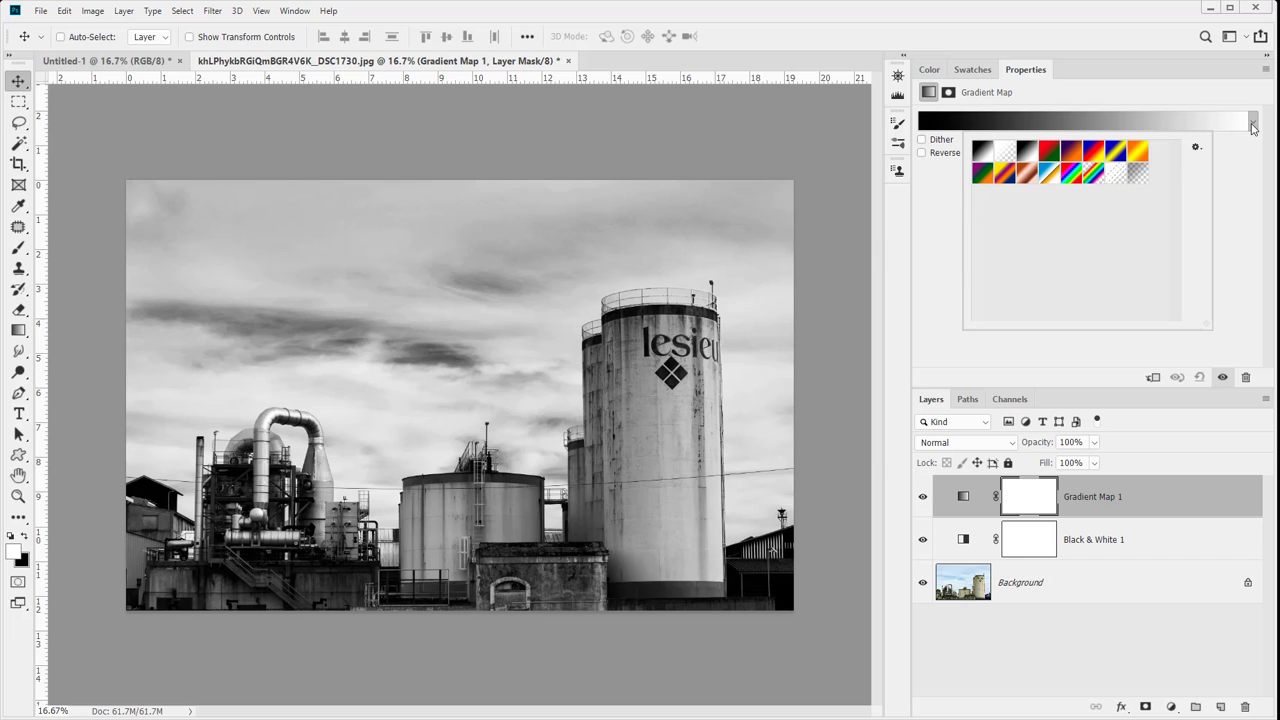
click(1090, 172)
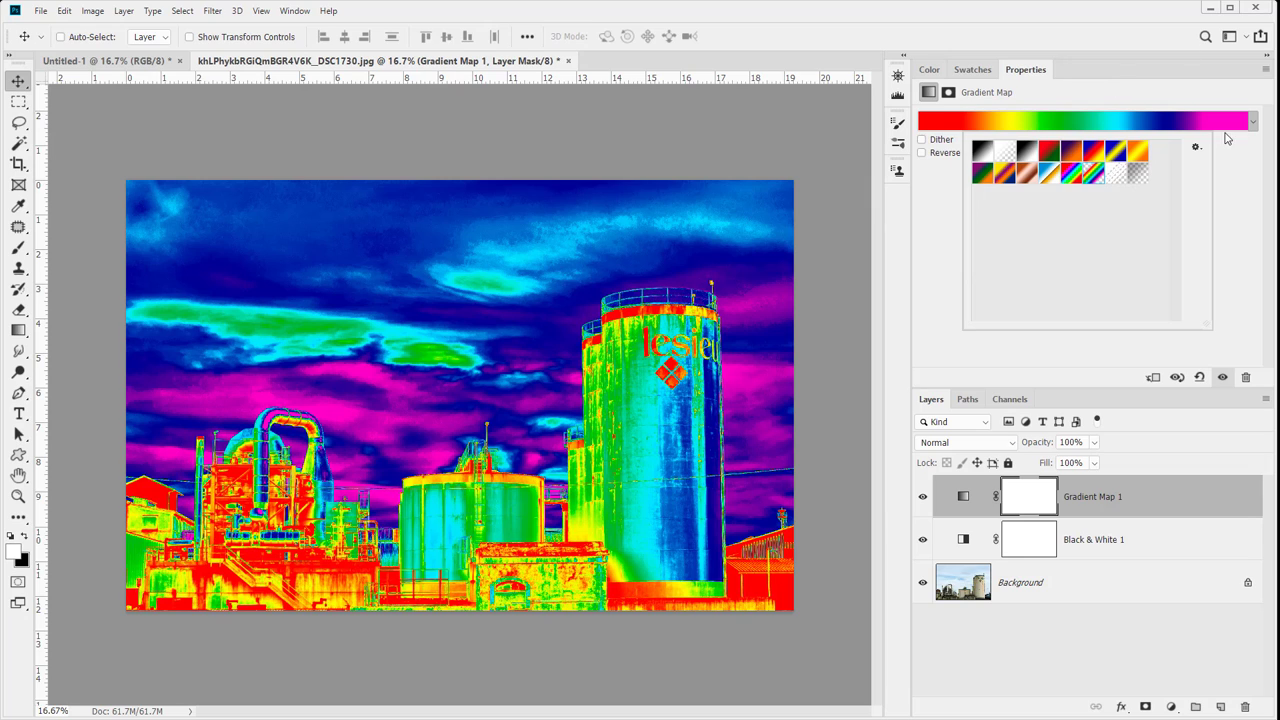
click(1251, 150)
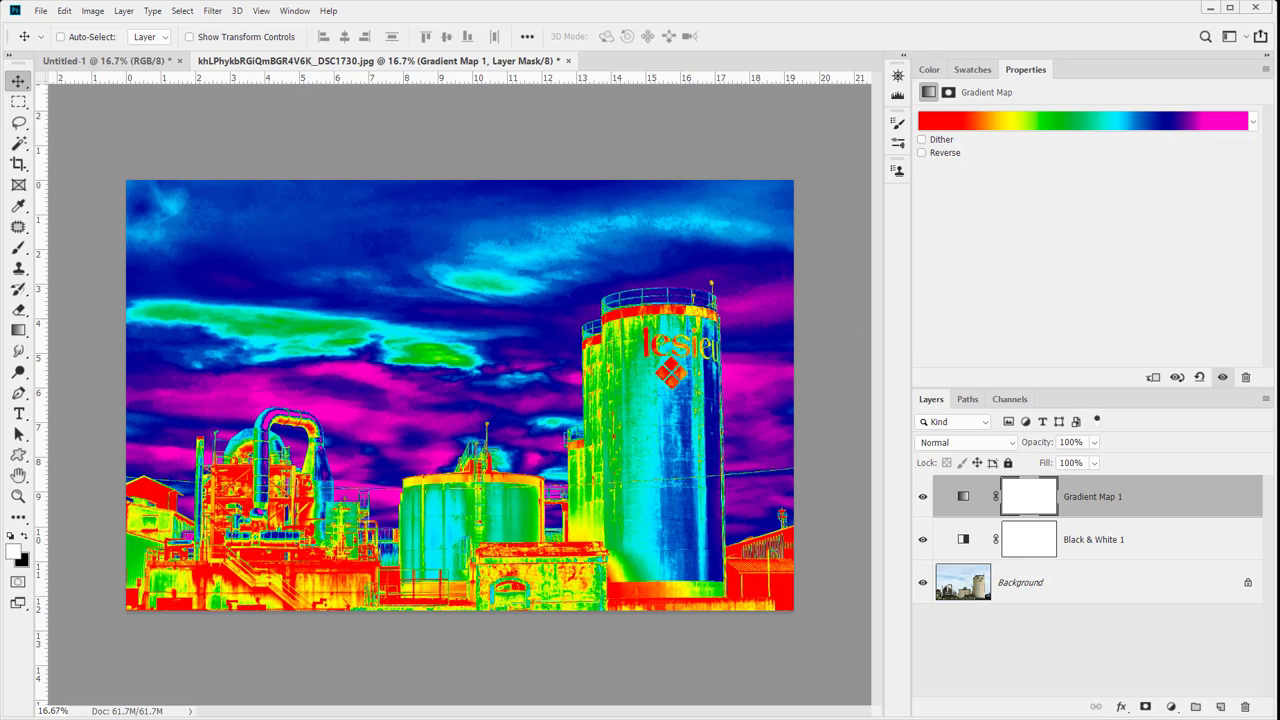
click(1255, 123)
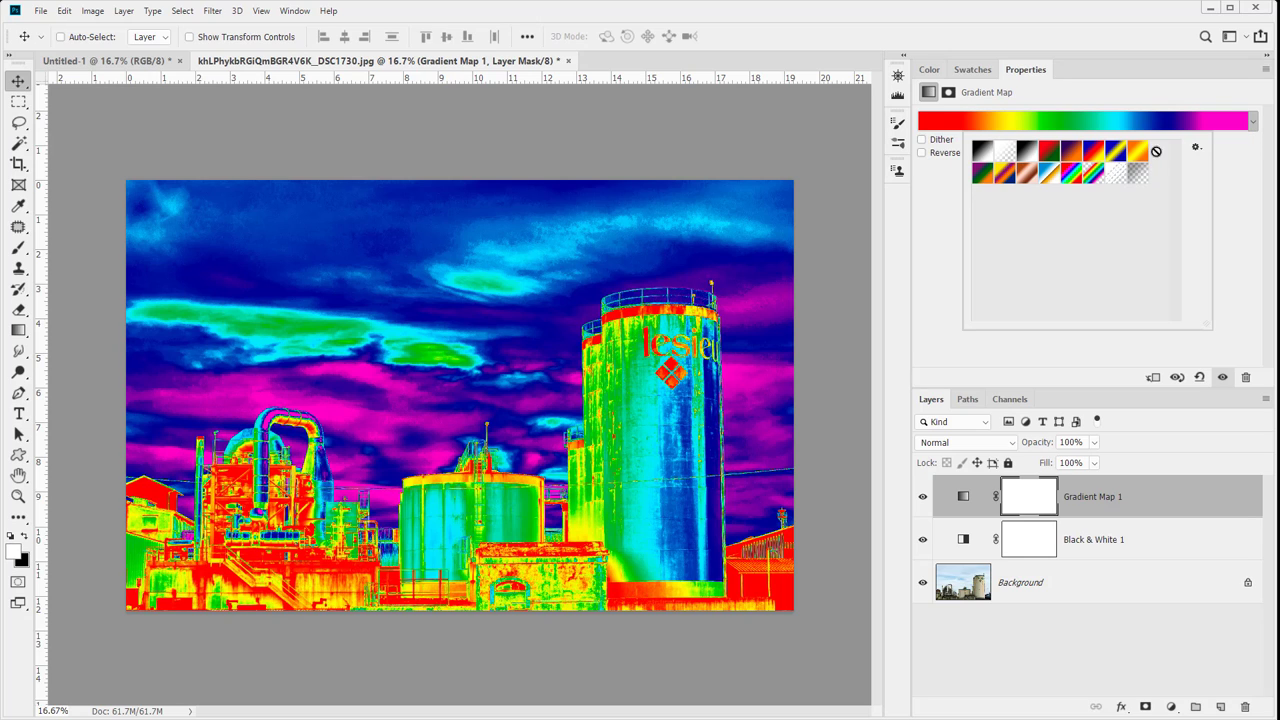
click(1196, 148)
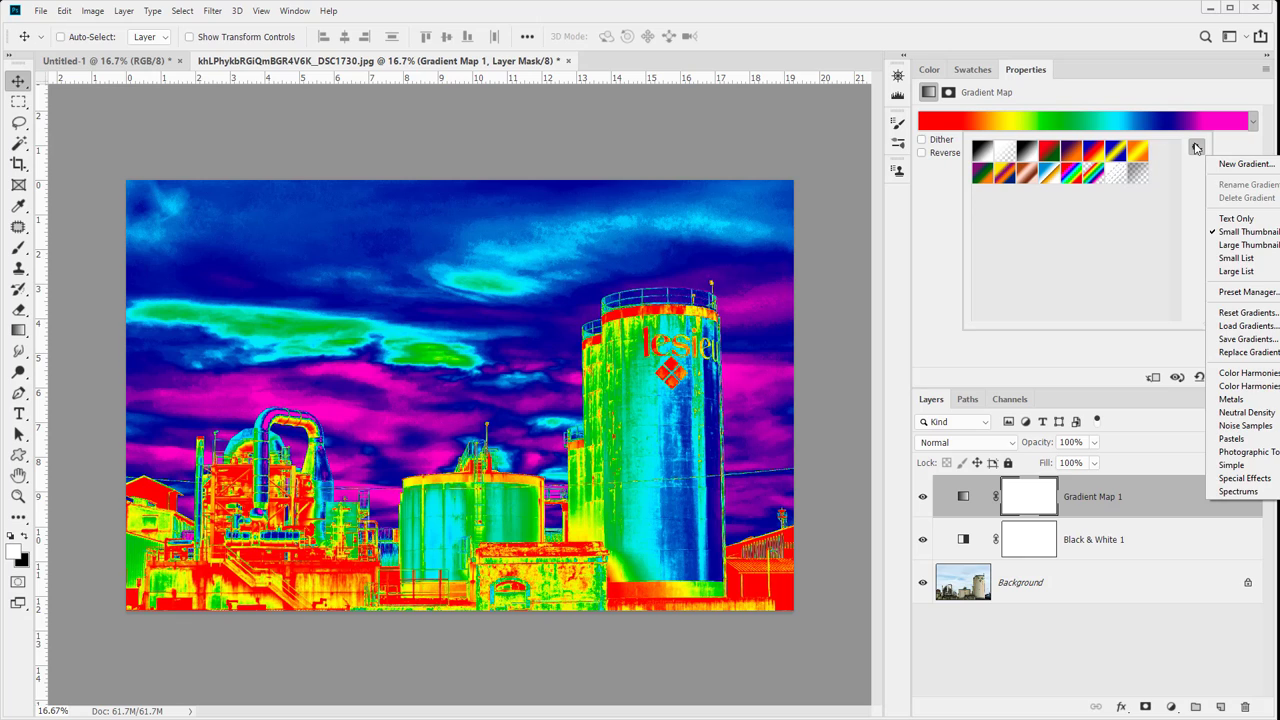
click(1196, 148)
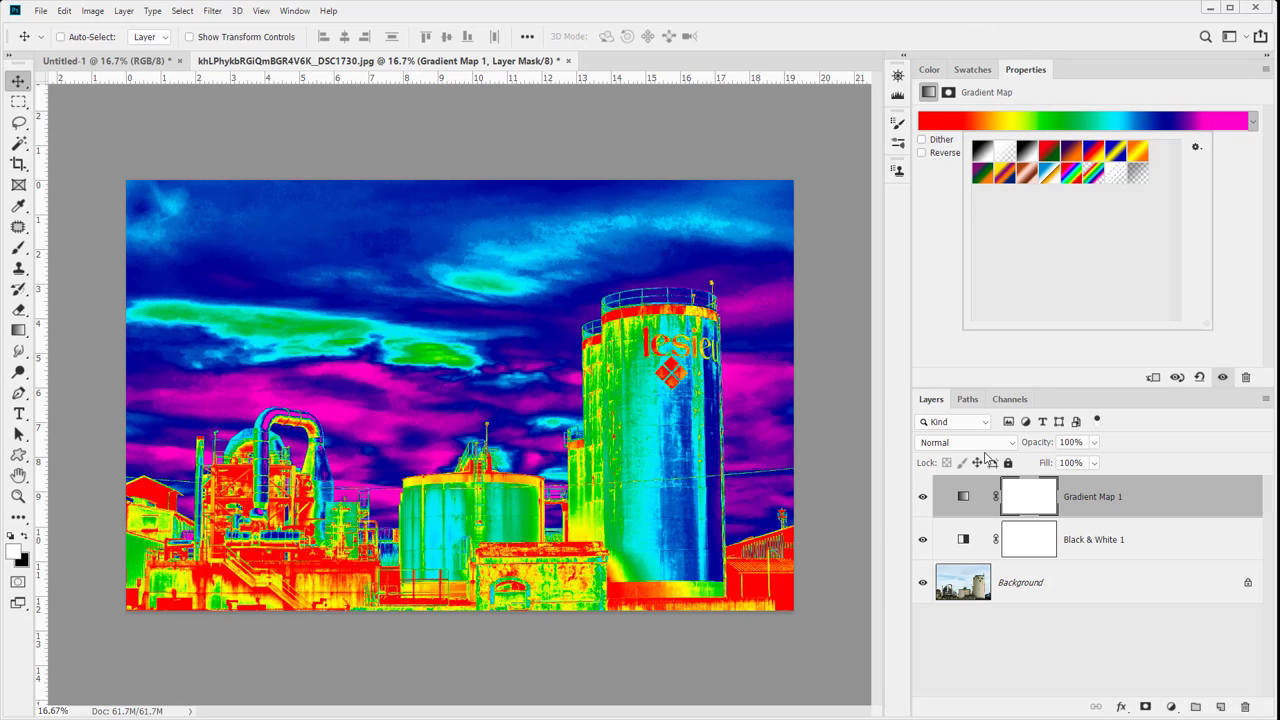
click(1198, 148)
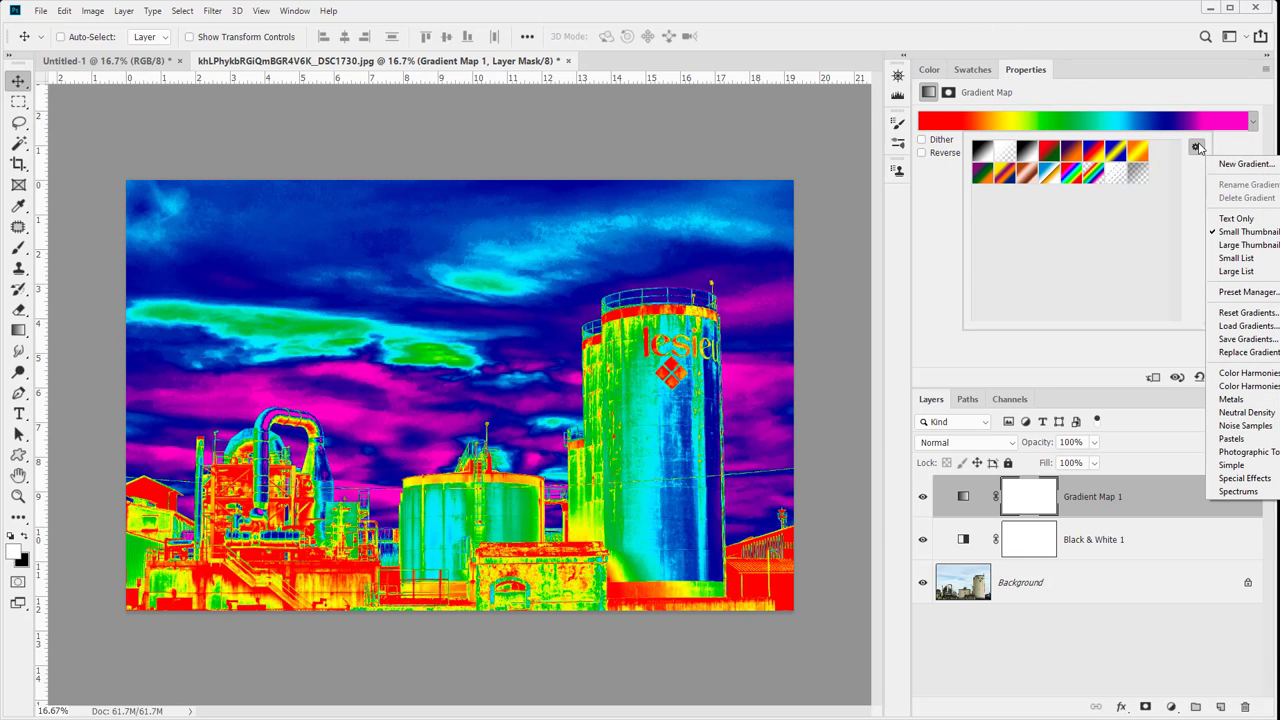
click(1196, 148)
click(1238, 122)
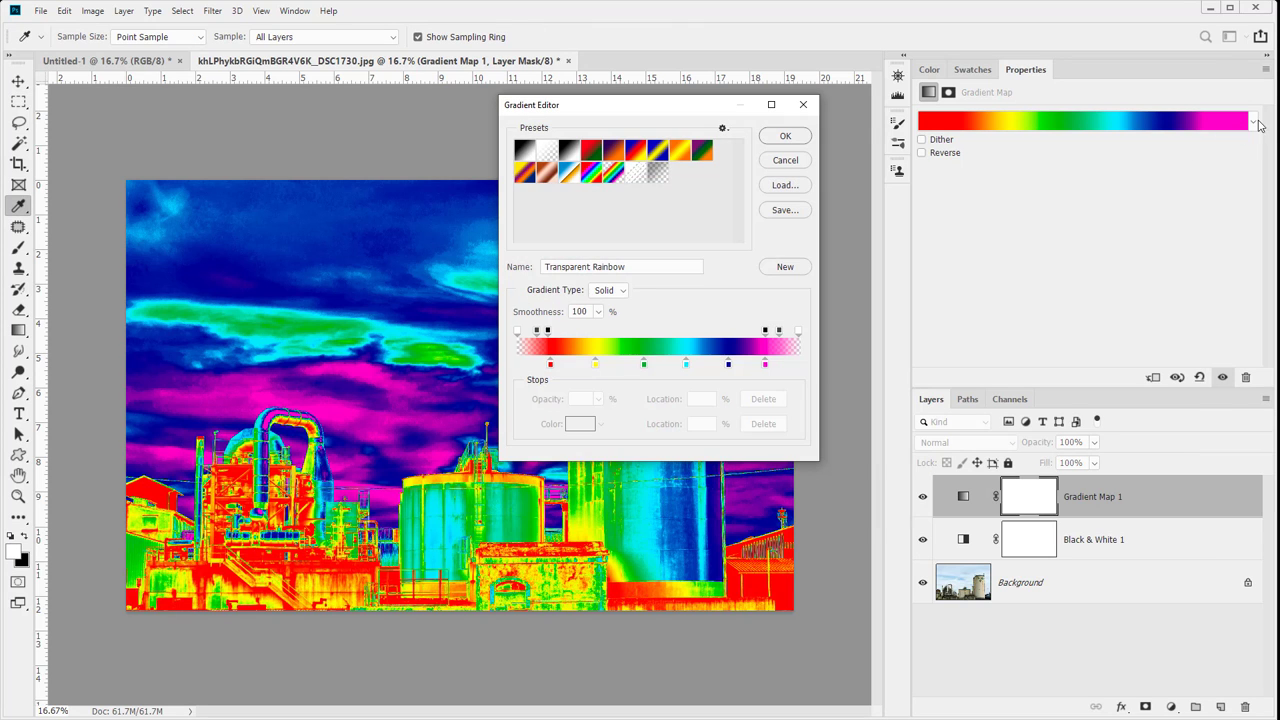
click(785, 162)
- Append the Photographic Toning gradients to the gradient map's preset list
click(1253, 122)
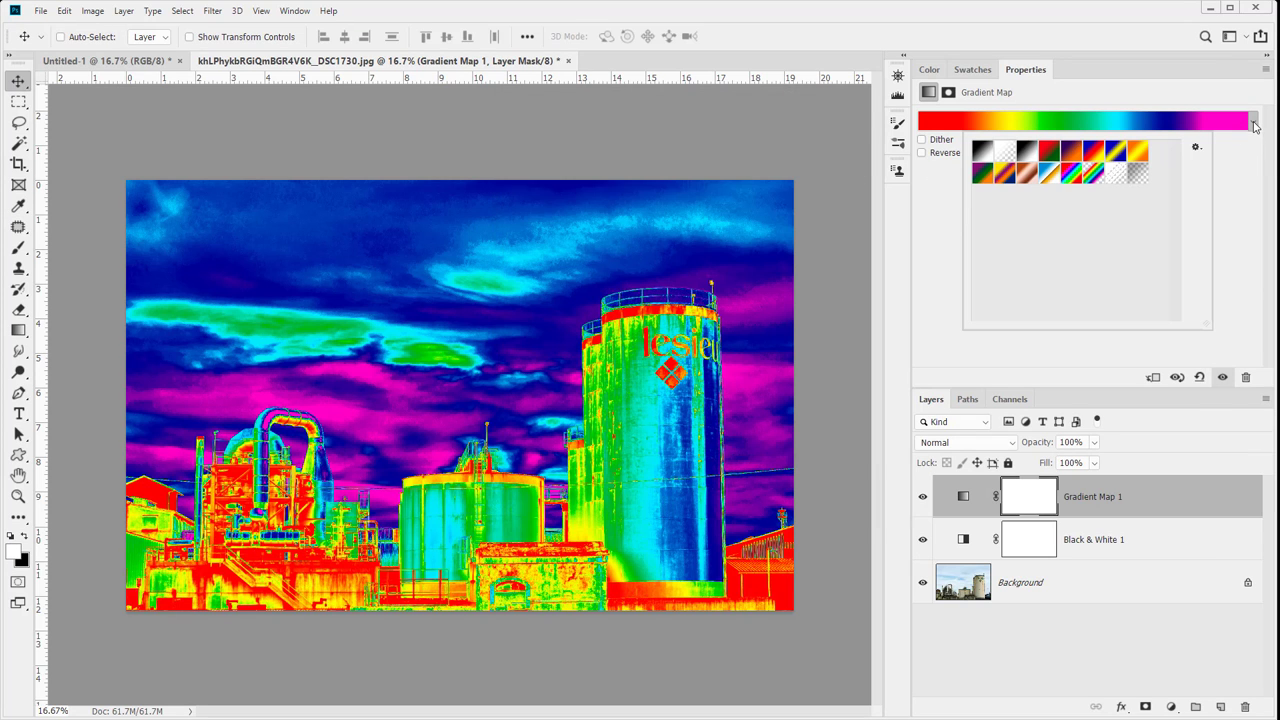
click(1196, 148)
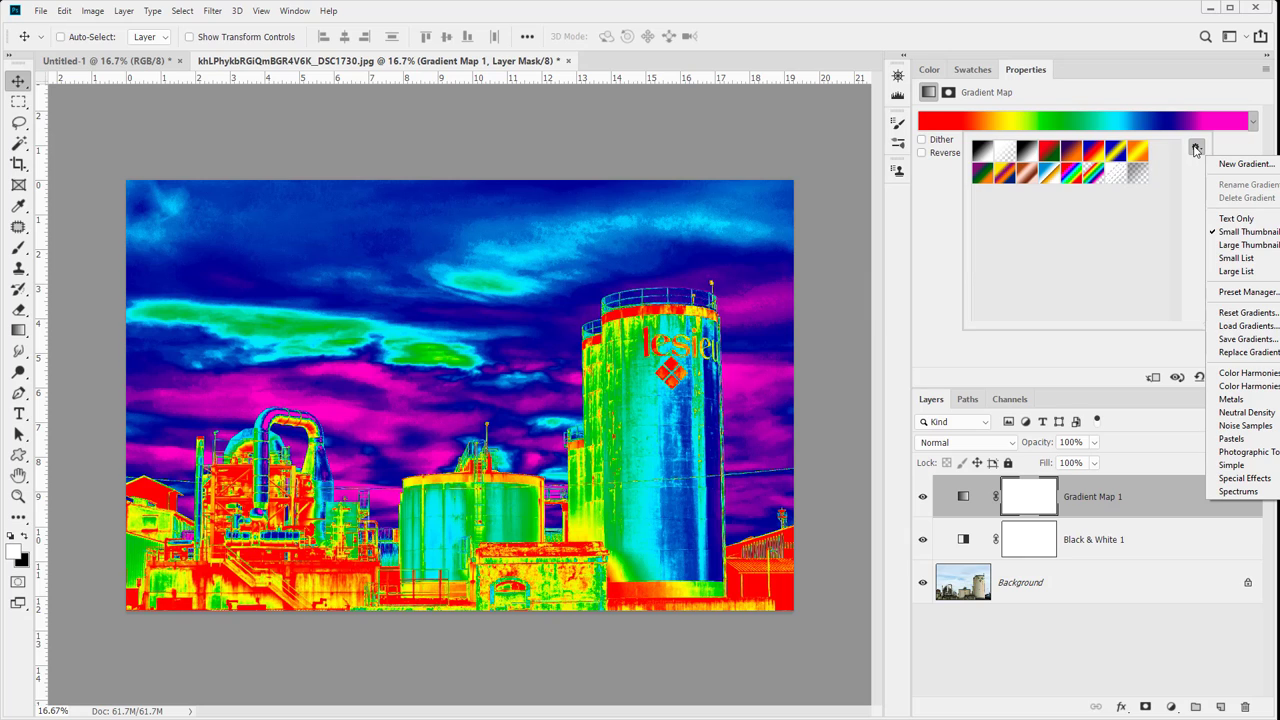
click(1259, 455)
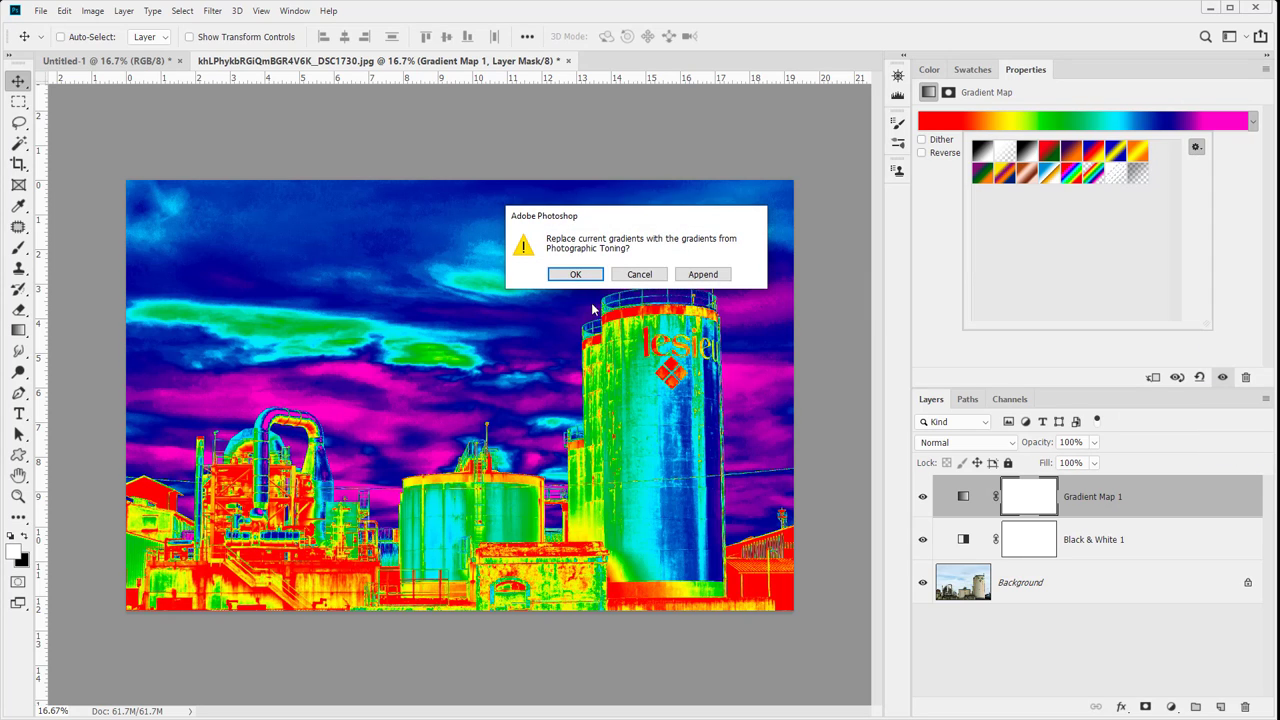
click(702, 274)
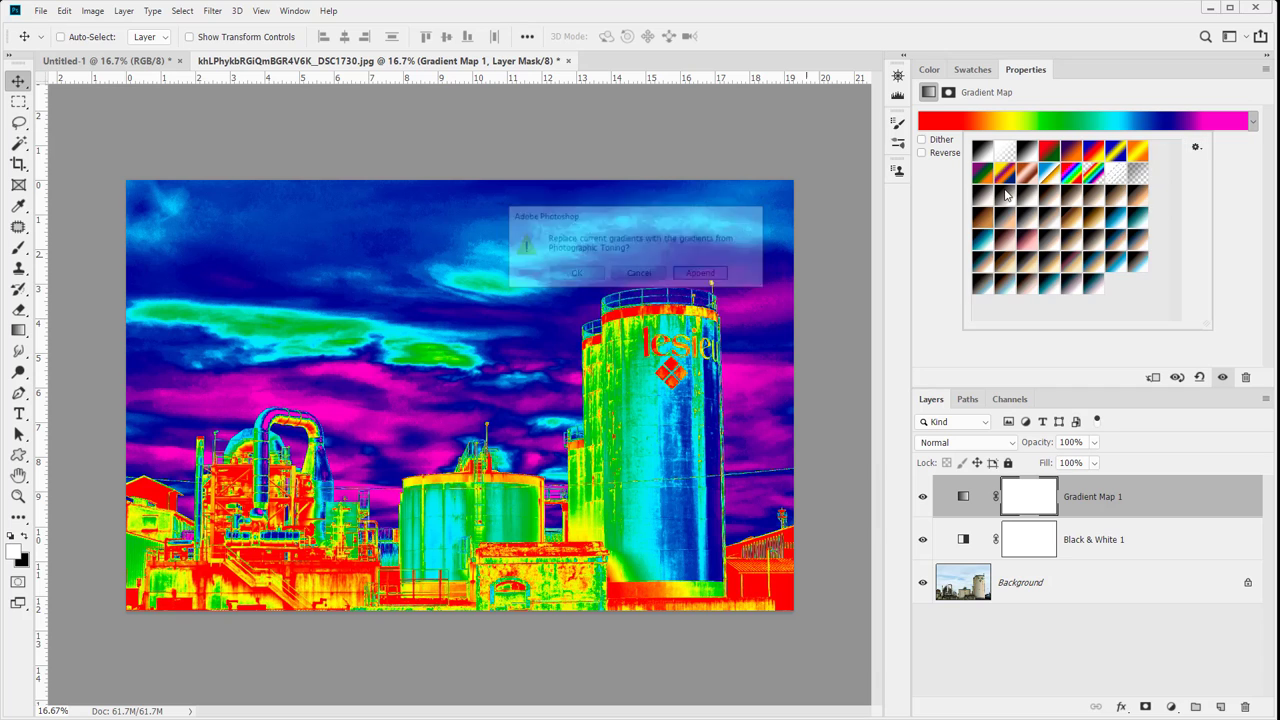
- Try several Photographic Toning gradients on the gradient map and settle on the Blue-Selenium 1 preset
click(998, 251)
click(1041, 249)
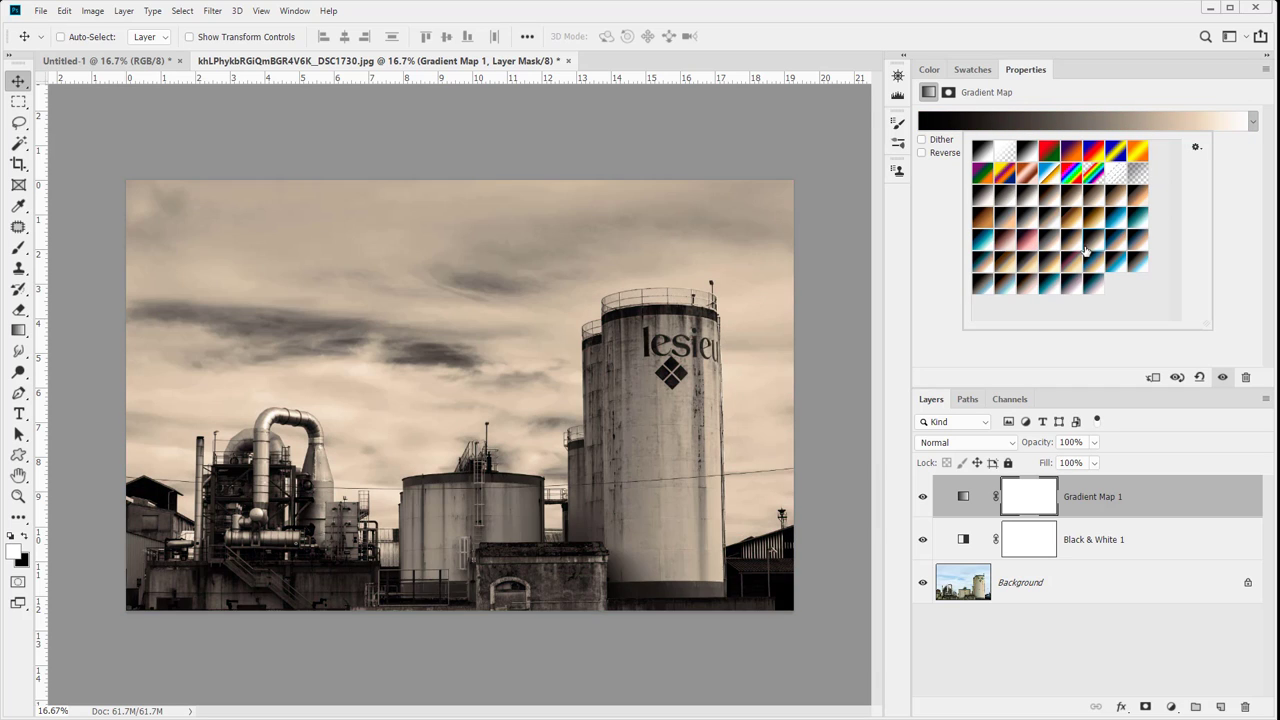
click(1066, 277)
click(1048, 267)
click(1029, 259)
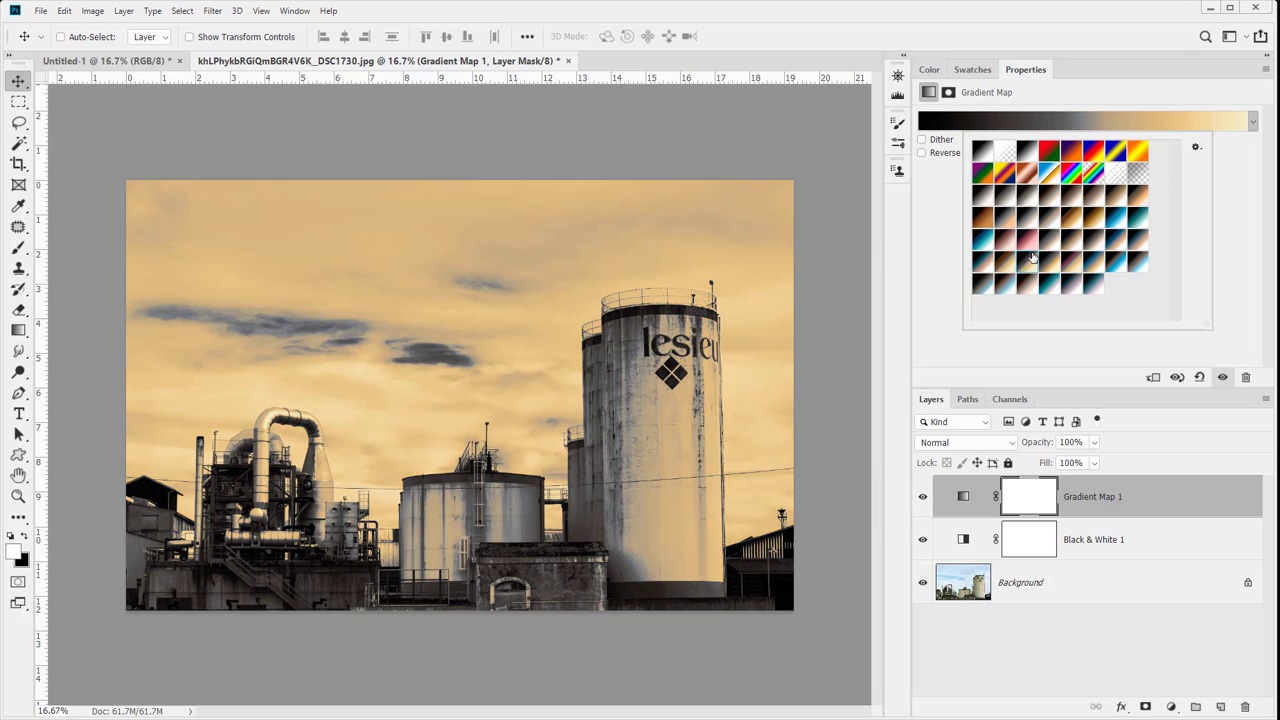
click(1126, 260)
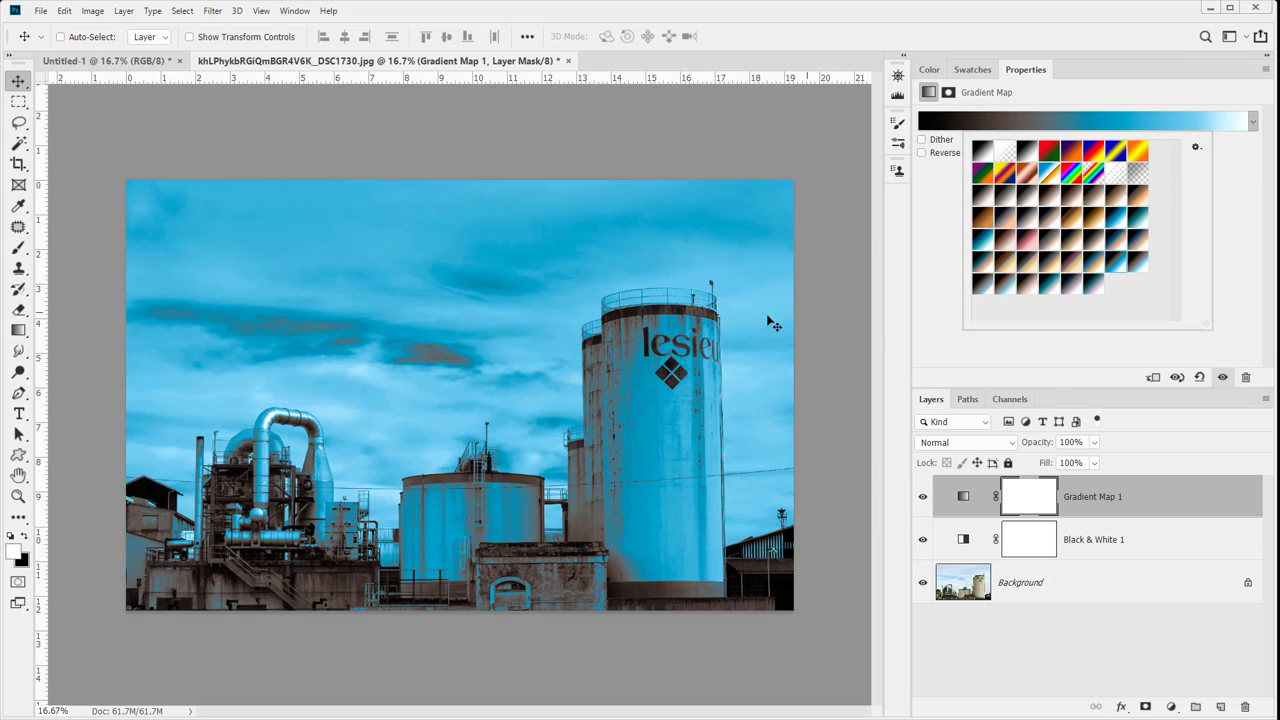
click(1243, 266)
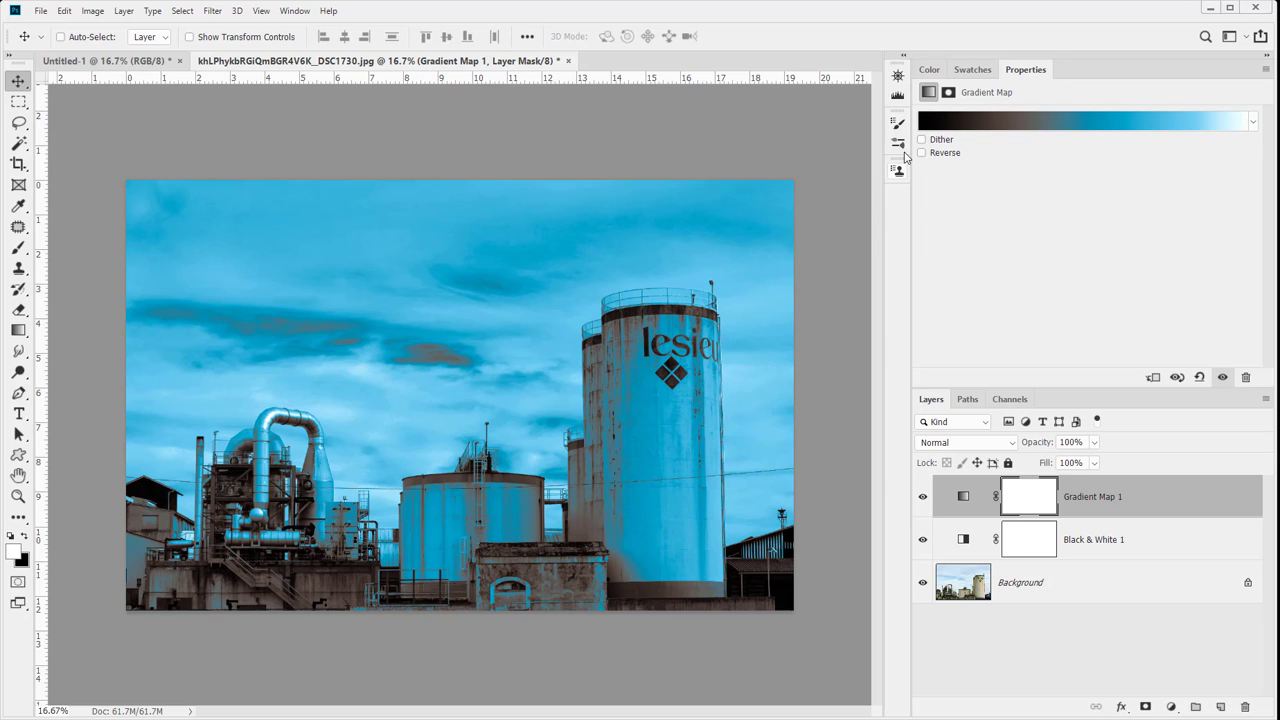
click(18, 331)
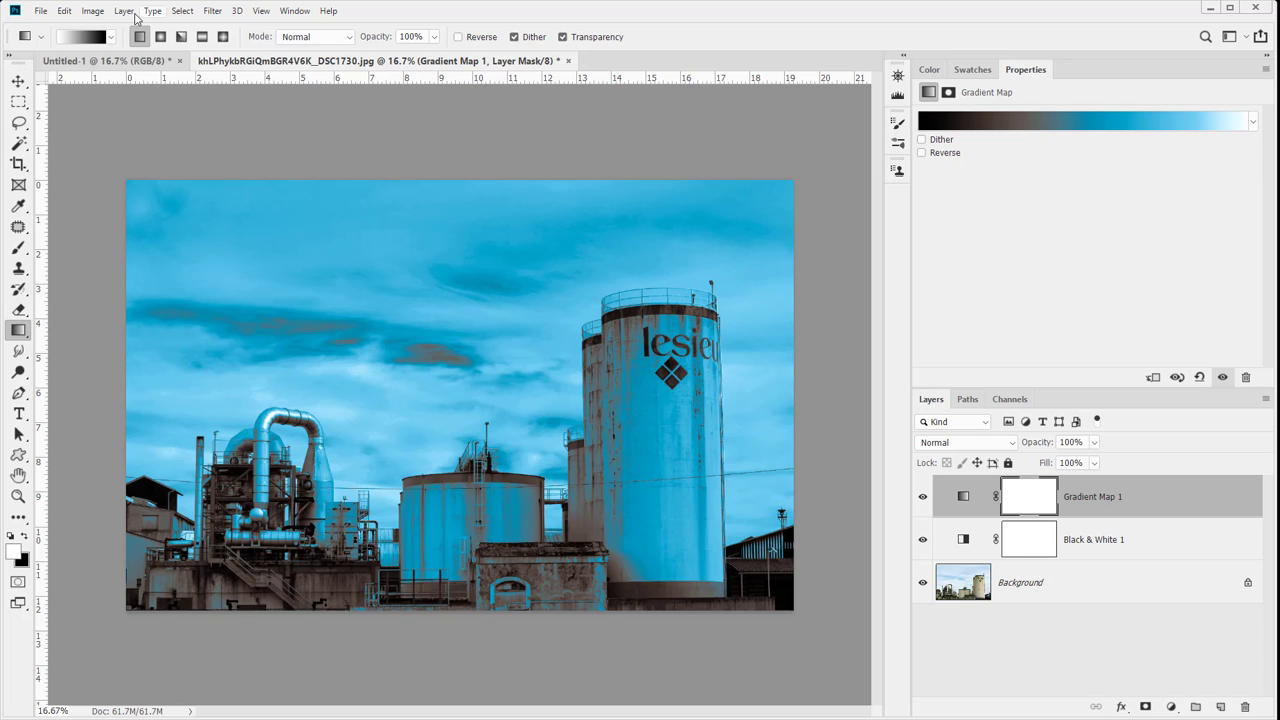
click(88, 37)
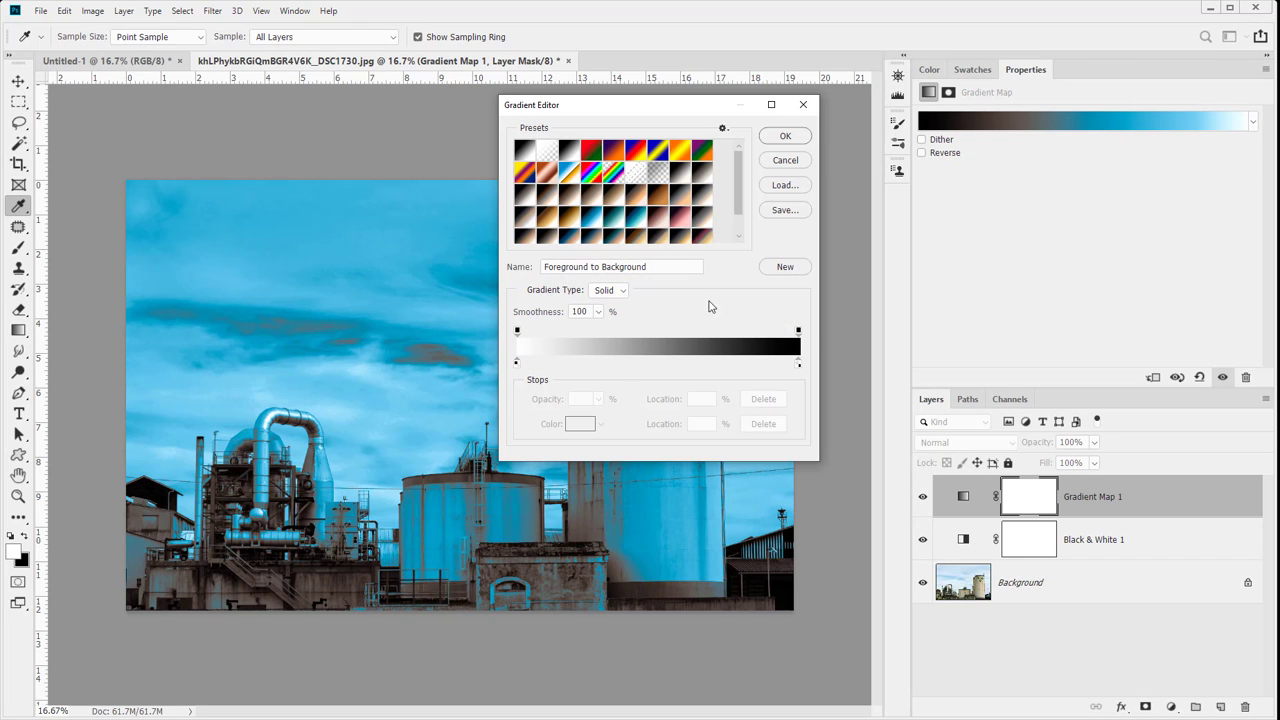
click(785, 163)
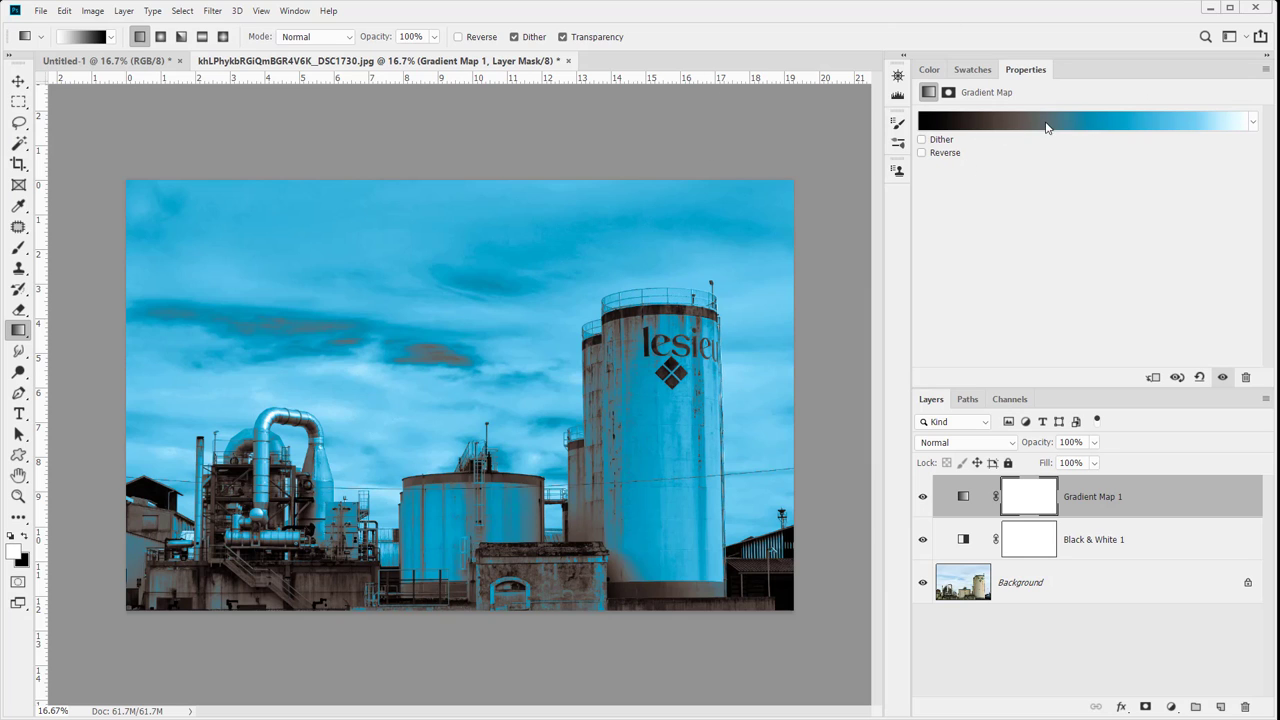
click(18, 80)
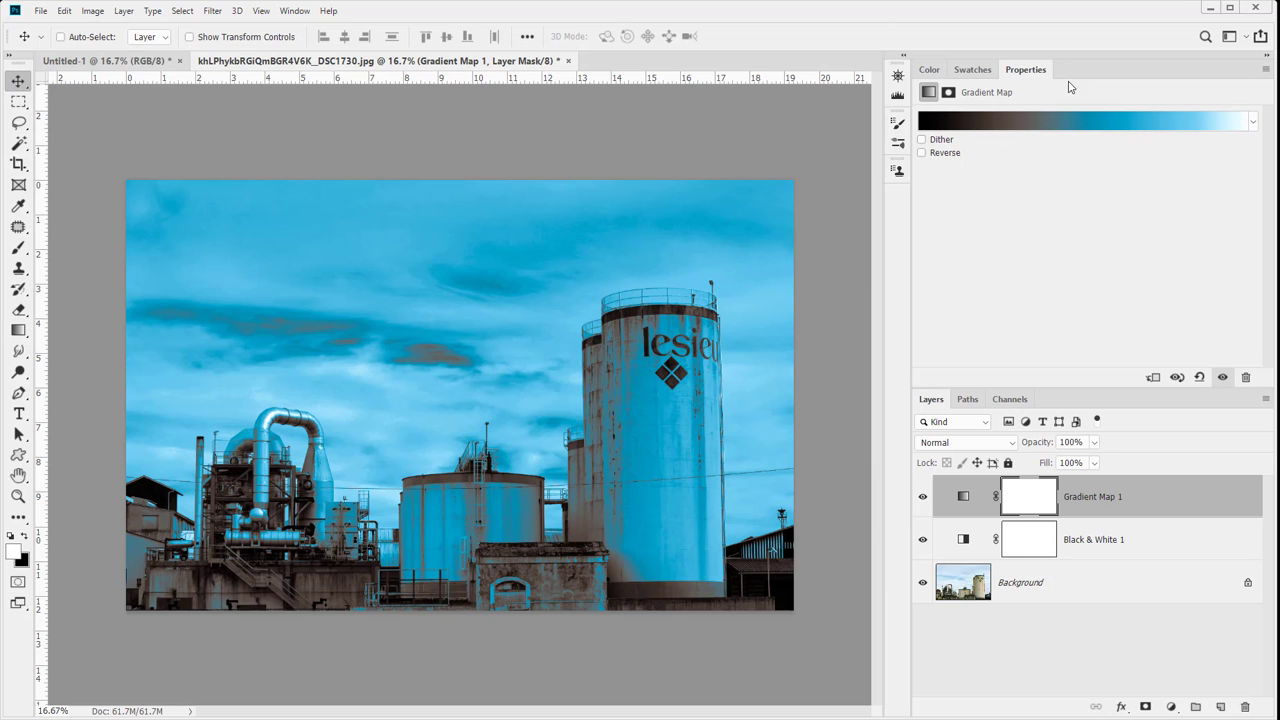
- Edit the gradient map's gradient and recolor its gray stop at 33% to dark navy blue
click(1012, 128)
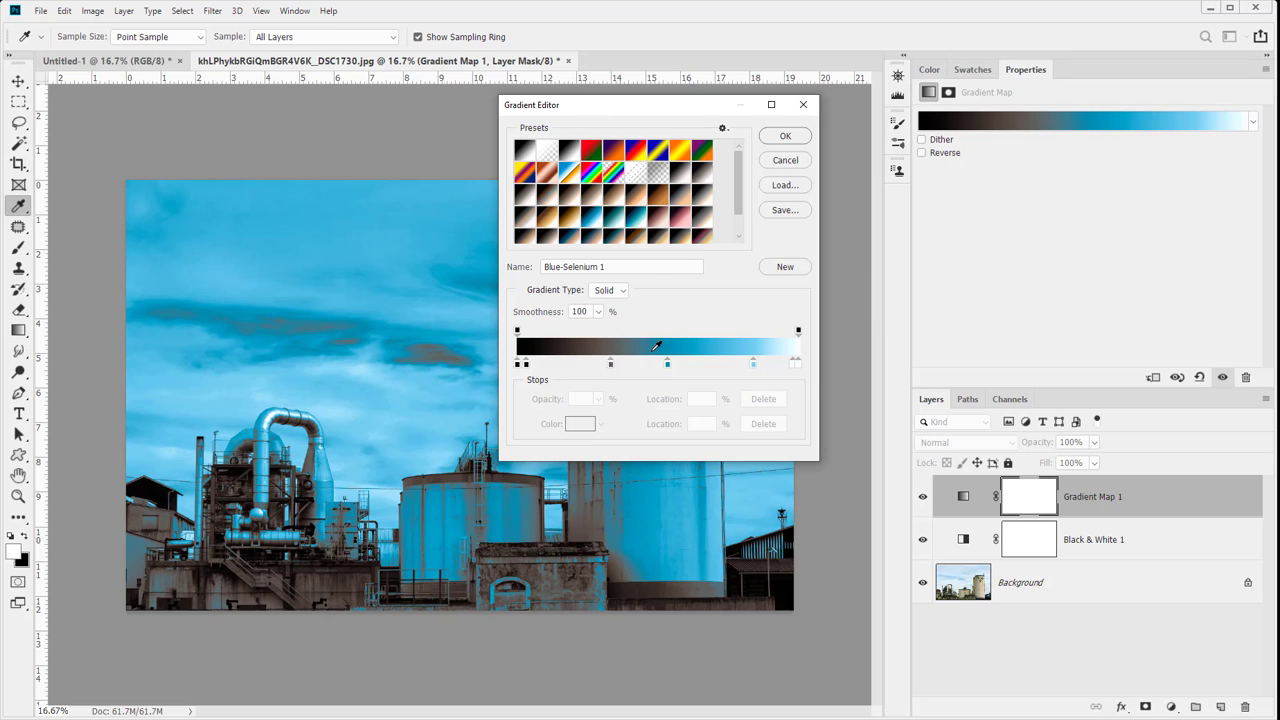
click(611, 364)
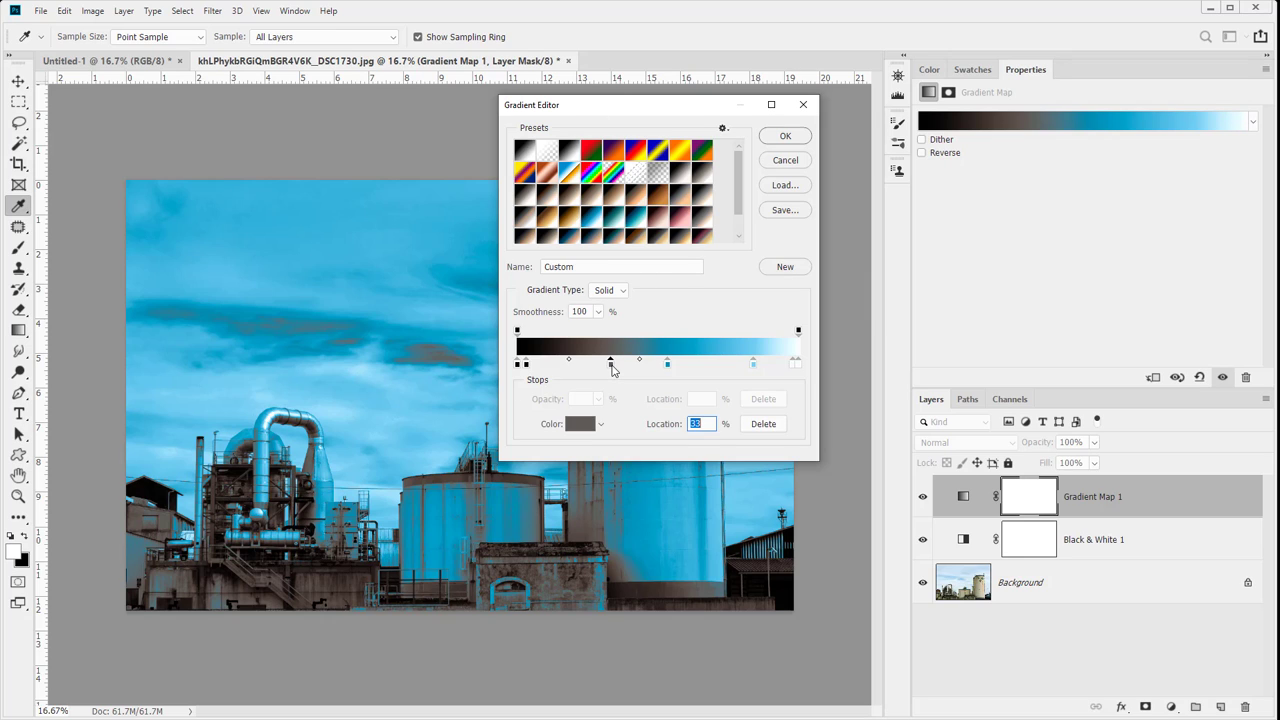
double_click(611, 364)
mouse_move(611, 364)
mouse_down()
mouse_move(614, 311)
mouse_move(619, 402)
mouse_move(670, 383)
mouse_move(668, 352)
mouse_up()
click(622, 415)
click(797, 285)
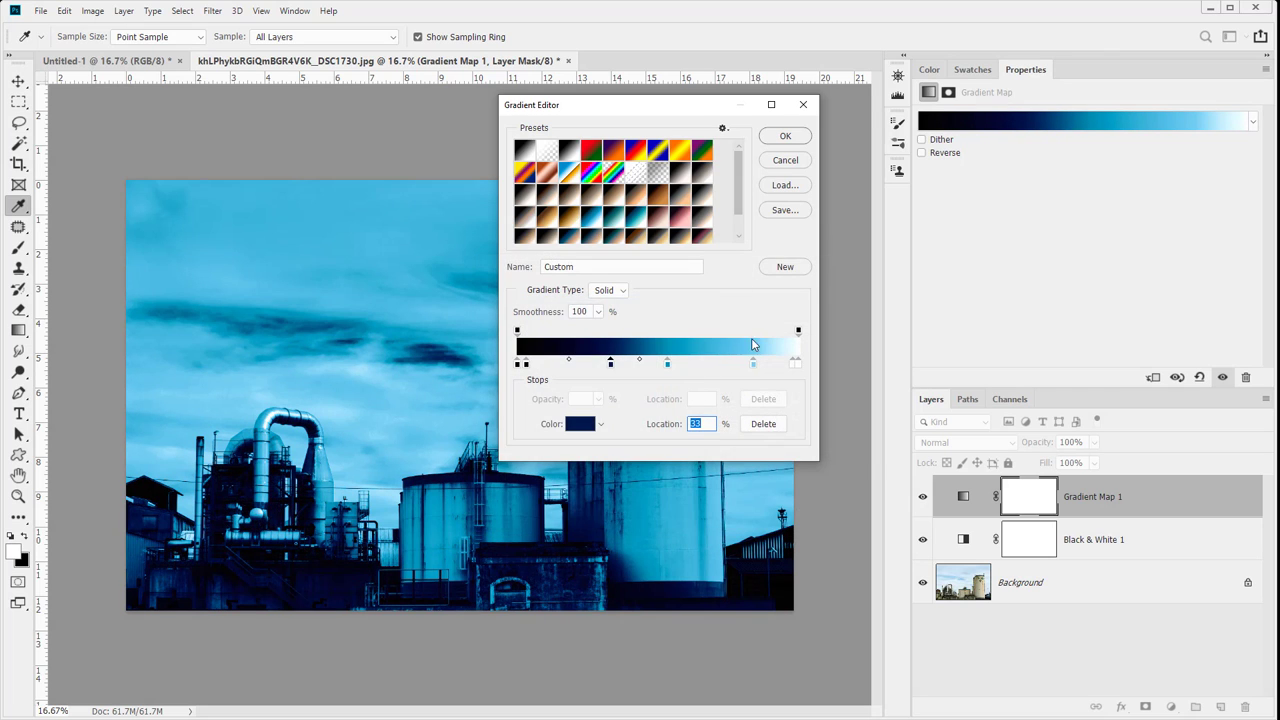
- Recolor the near-white gradient stop at 98% to a pale cyan
click(792, 368)
double_click(792, 368)
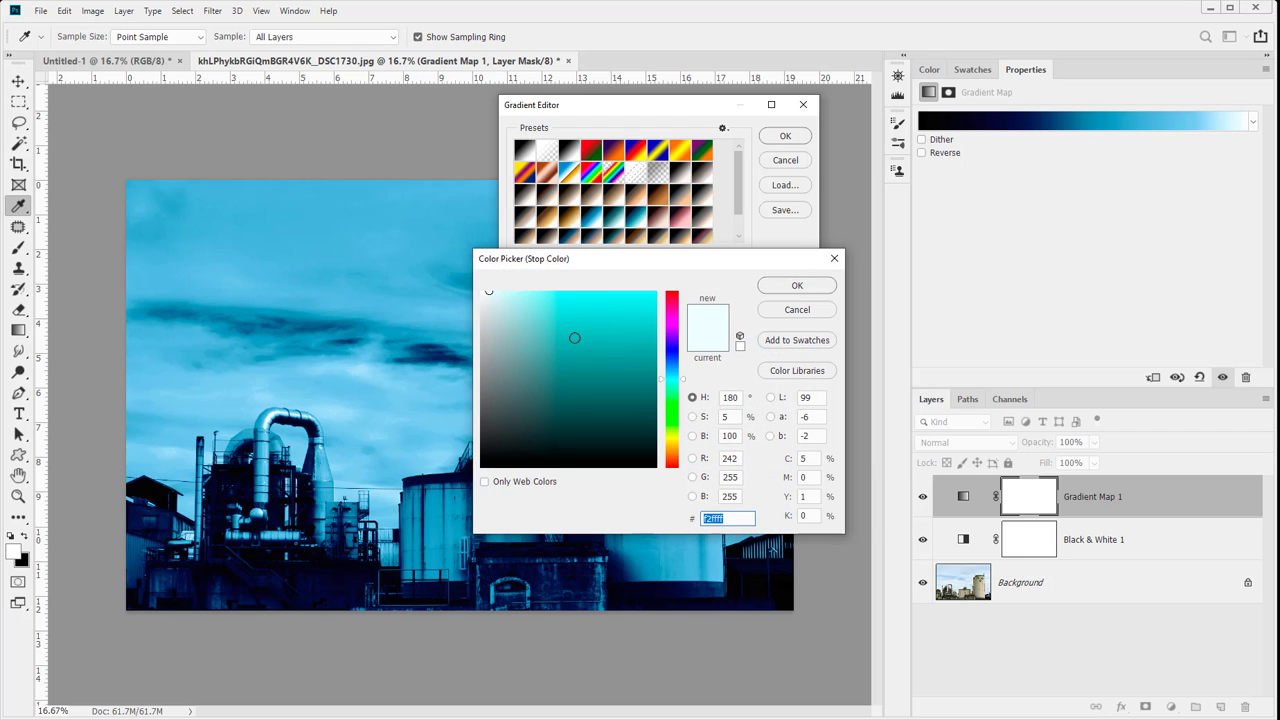
mouse_move(582, 330)
mouse_down()
mouse_move(591, 311)
mouse_move(595, 352)
mouse_up()
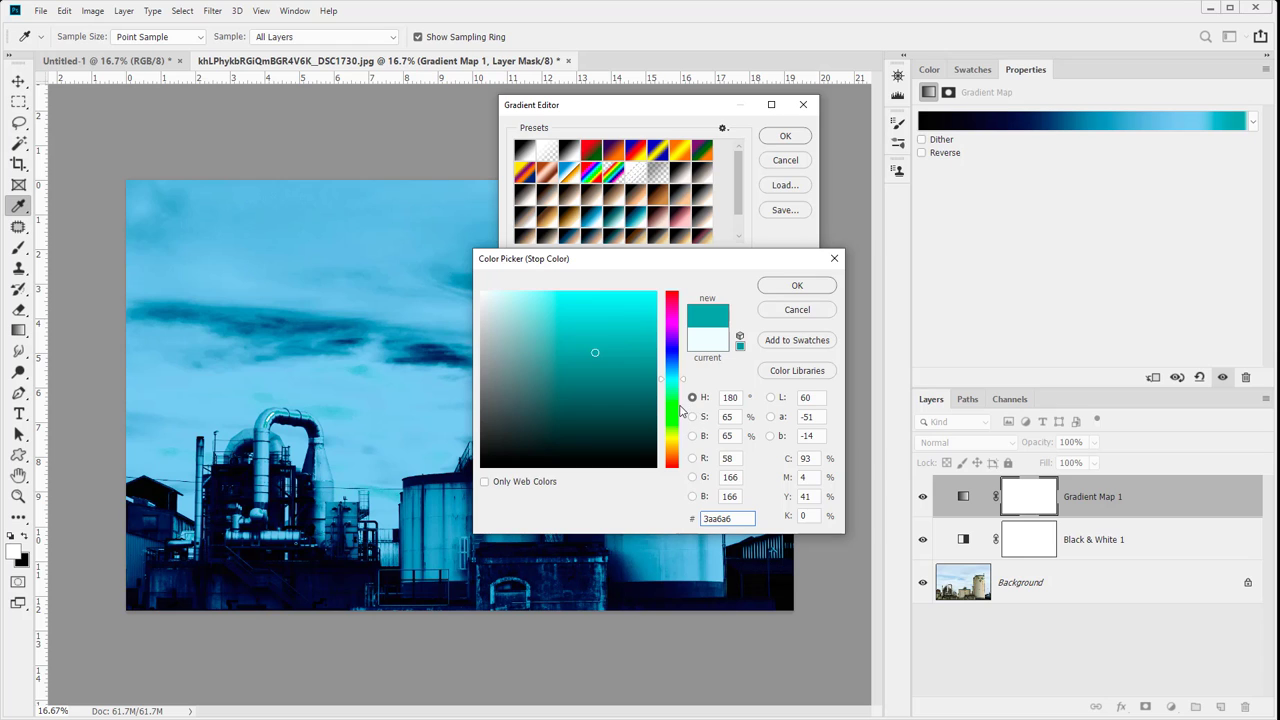
drag(682, 380, 675, 374)
drag(556, 324, 514, 291)
click(797, 286)
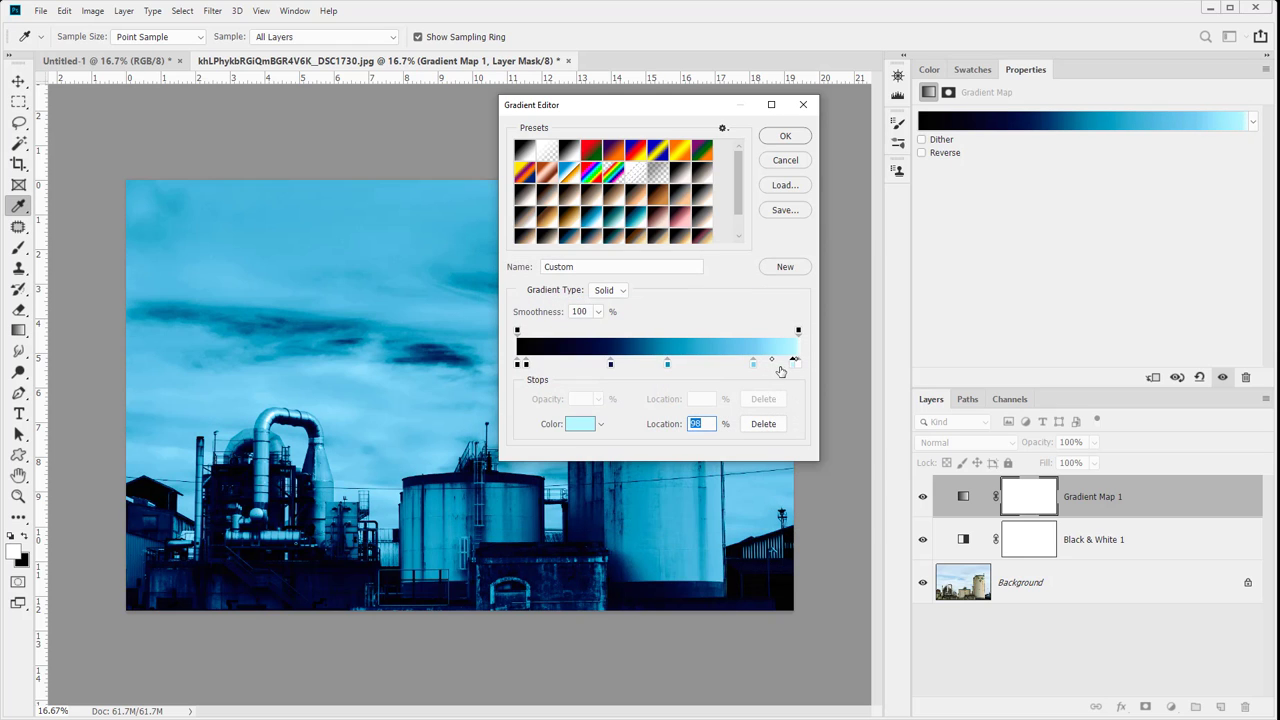
- Slide the pale cyan and light blue stops toward the dark end and move the mid-blue stop to 51%
drag(790, 370, 691, 394)
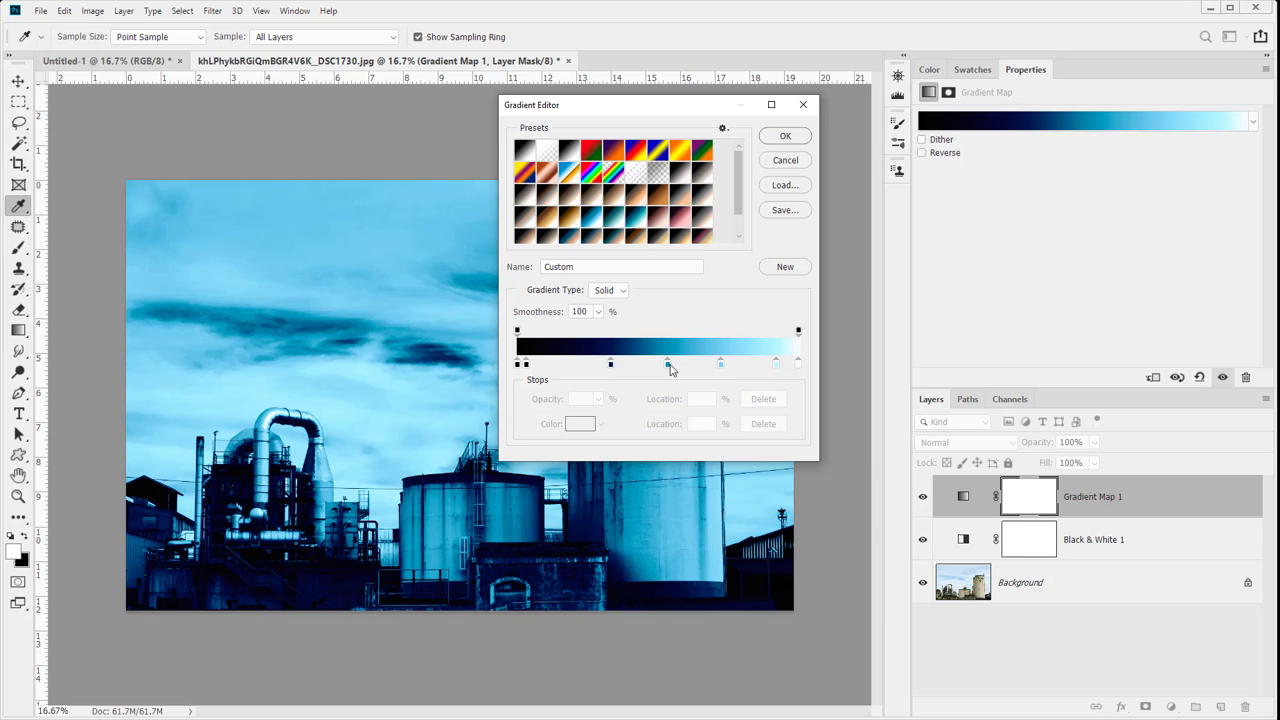
drag(668, 364, 669, 414)
click(661, 366)
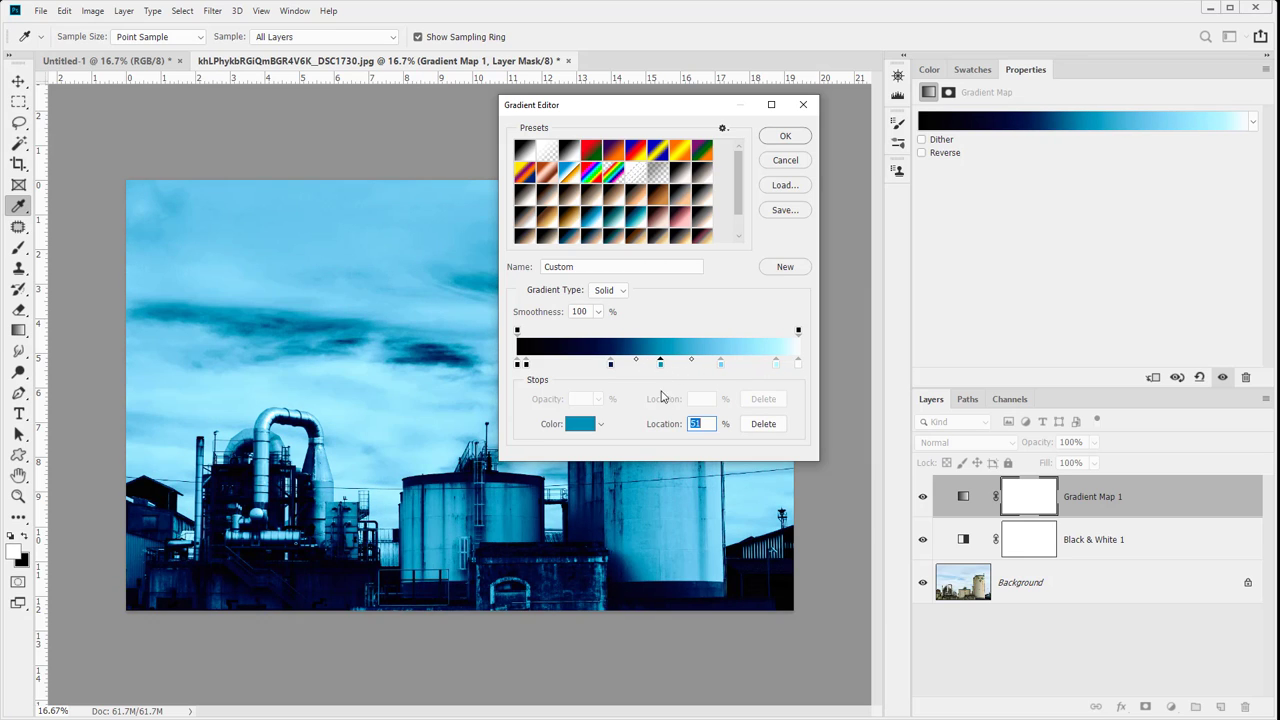
- Recolor the mid-blue gradient stop to dark slate #2a363d and apply the edited gradient to the gradient map
mouse_move(661, 366)
mouse_down()
mouse_move(705, 368)
mouse_move(623, 367)
mouse_move(651, 369)
mouse_move(634, 349)
mouse_move(641, 334)
mouse_move(542, 406)
mouse_move(515, 398)
mouse_move(486, 420)
mouse_move(535, 425)
mouse_up()
double_click(650, 365)
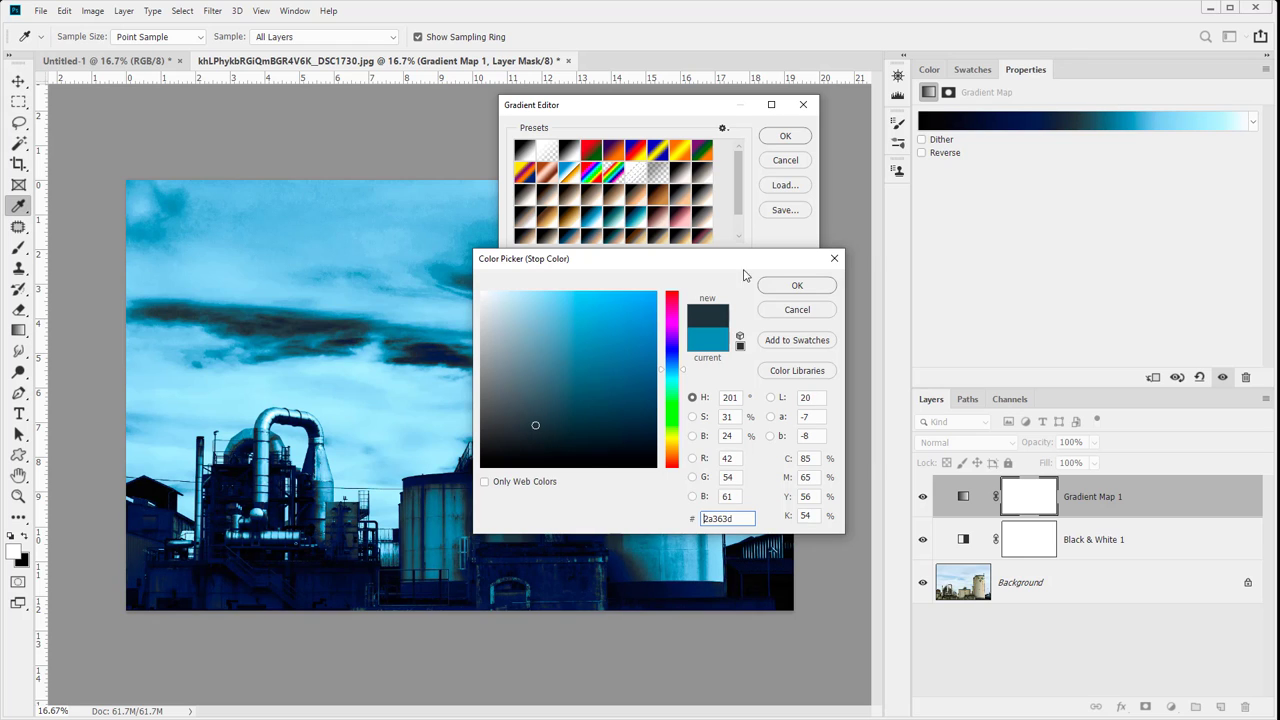
click(797, 286)
click(785, 136)
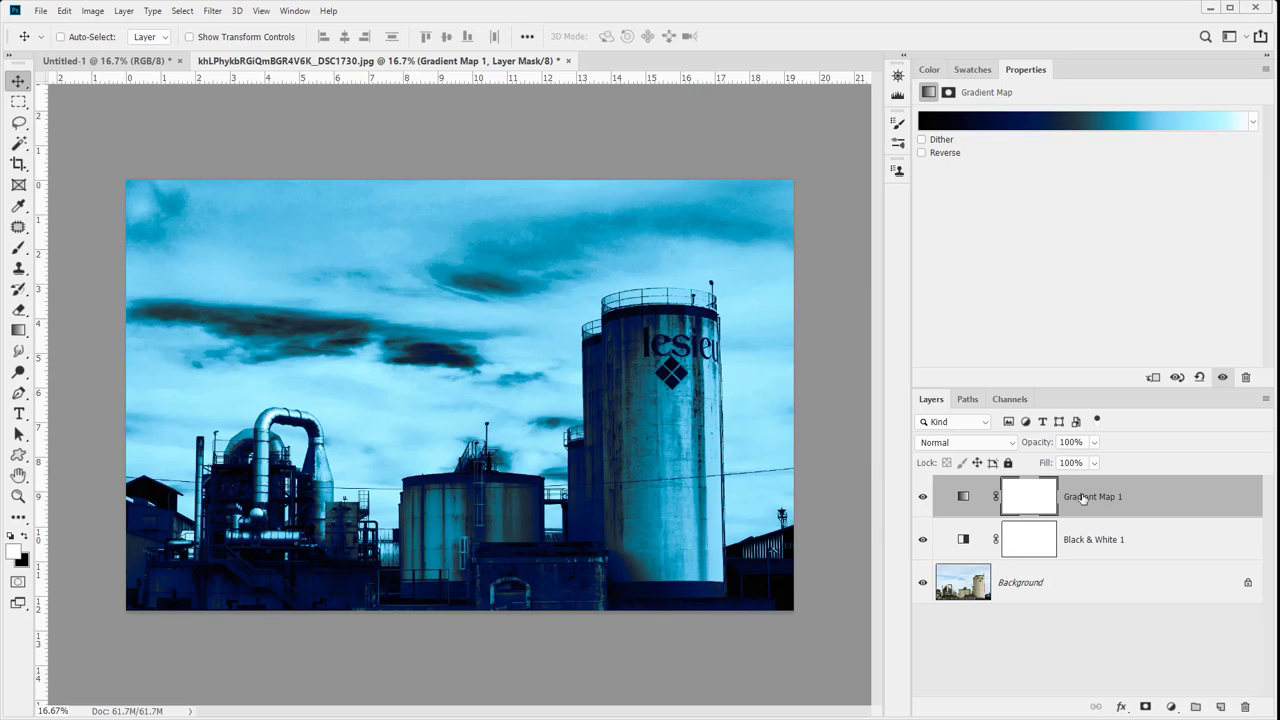
click(1173, 706)
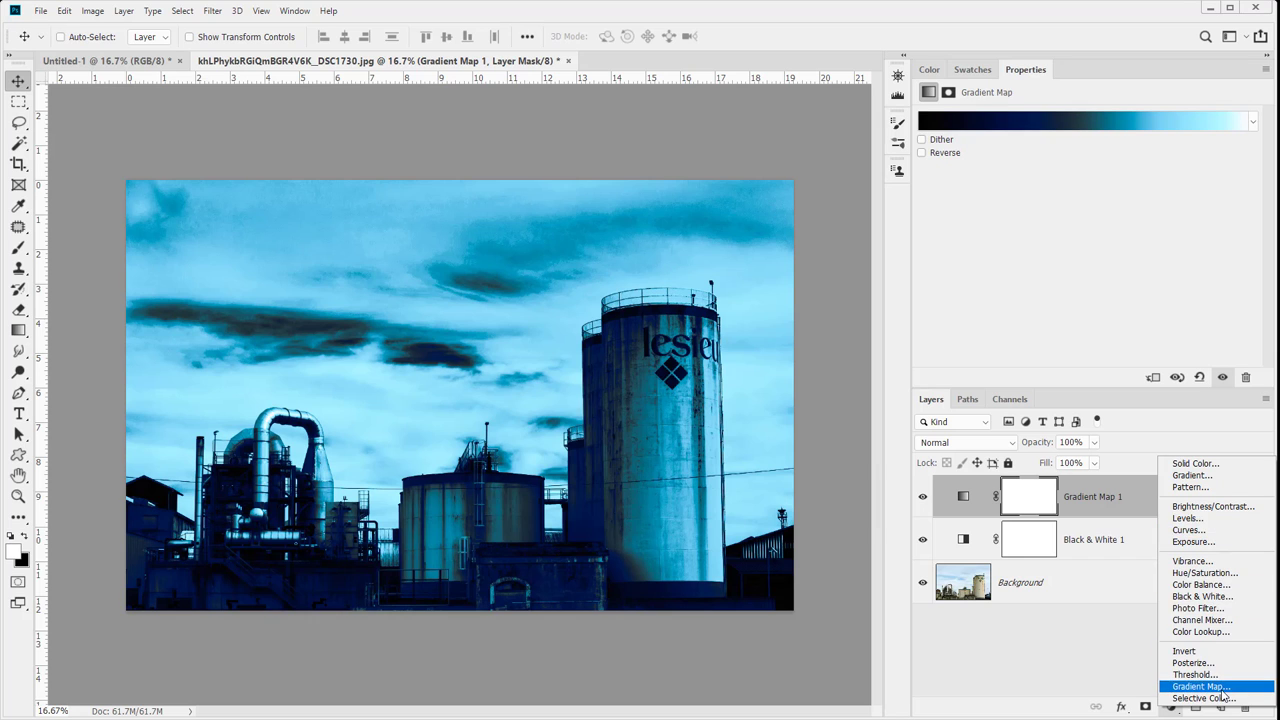
click(1201, 686)
drag(1078, 490, 1245, 706)
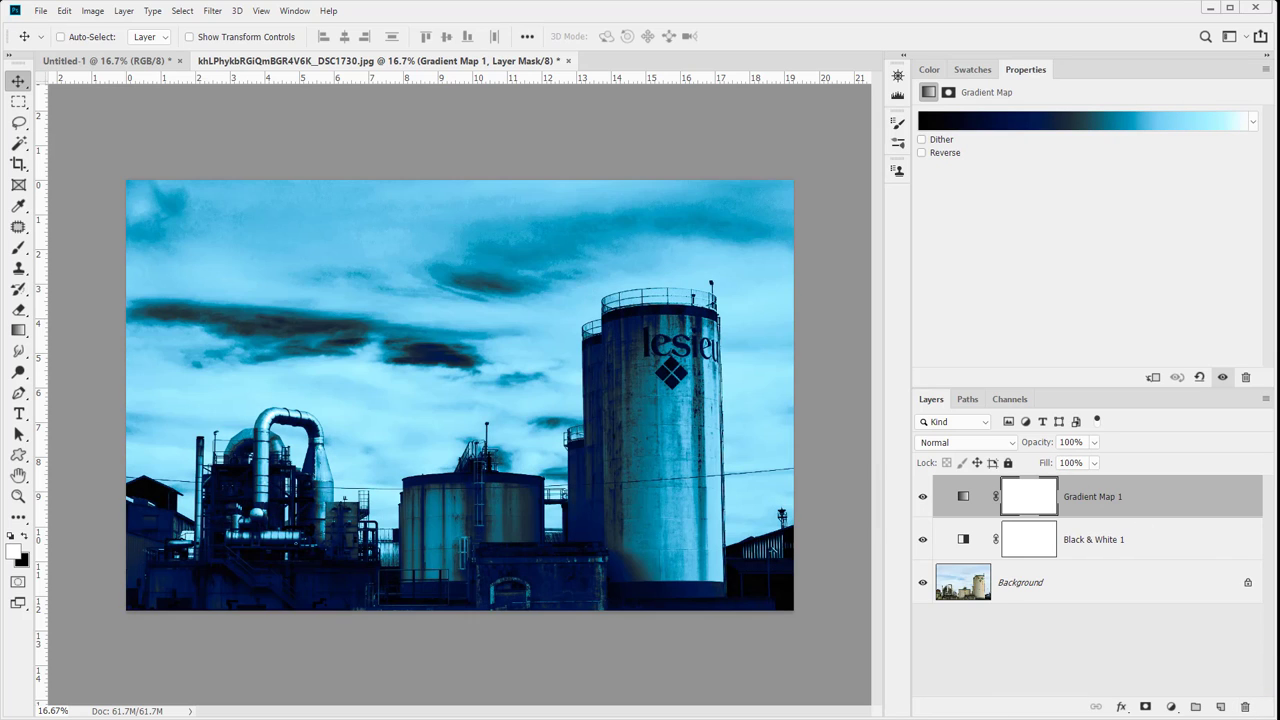
- Toggle the Black & White 1 layer off and on to compare the blue toning with and without it
click(923, 541)
click(923, 541)
click(923, 541)
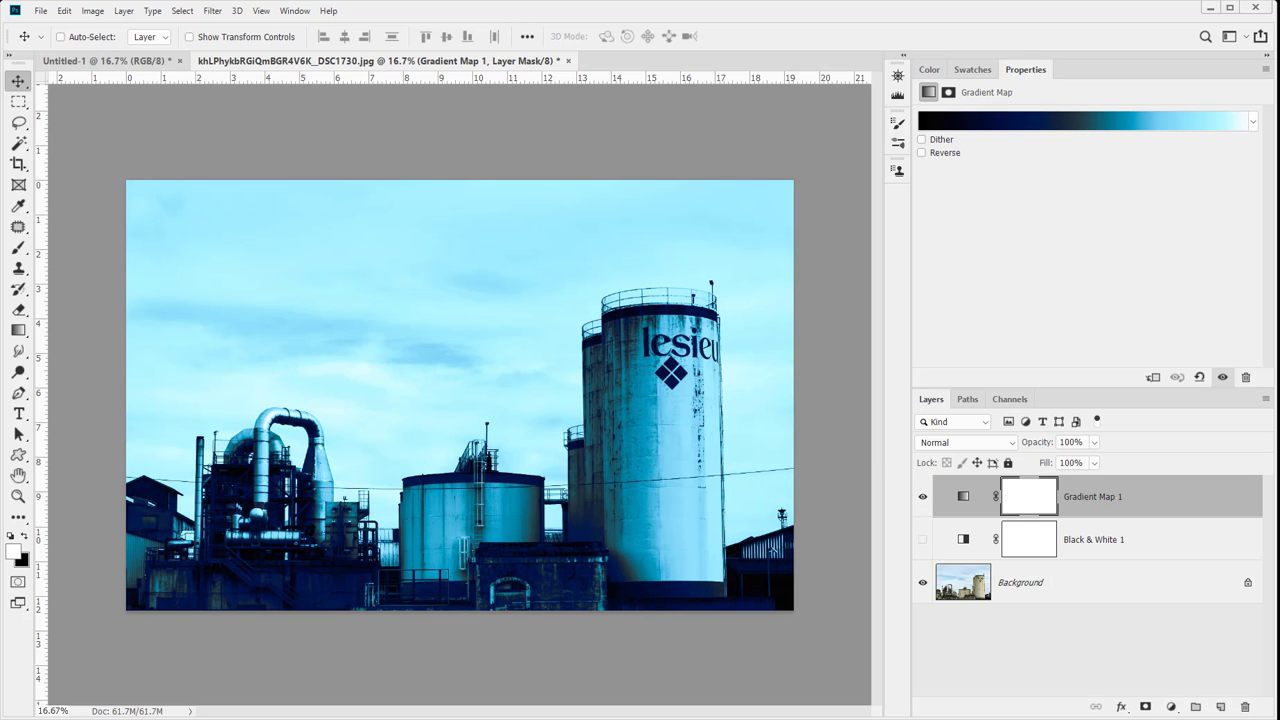
click(923, 540)
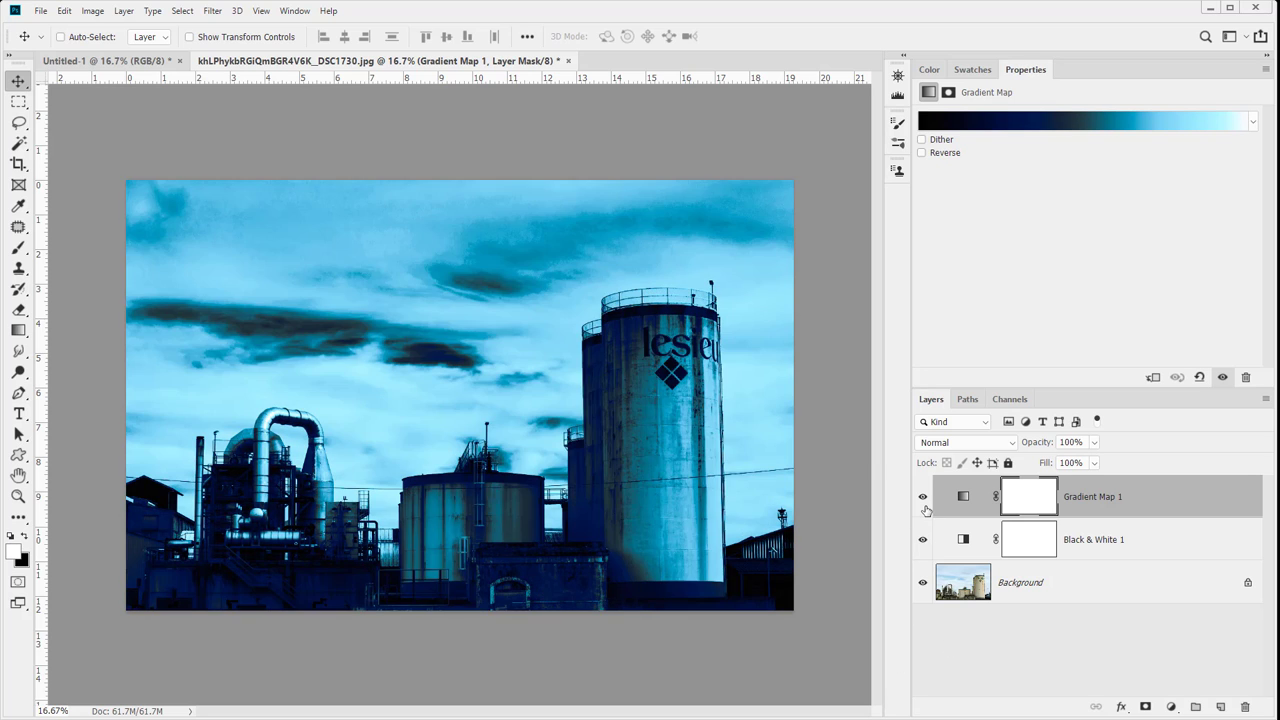
- Toggle the Gradient Map 1 layer off and on to compare the plain black-and-white photo with the toned version
click(925, 508)
click(924, 497)
click(924, 497)
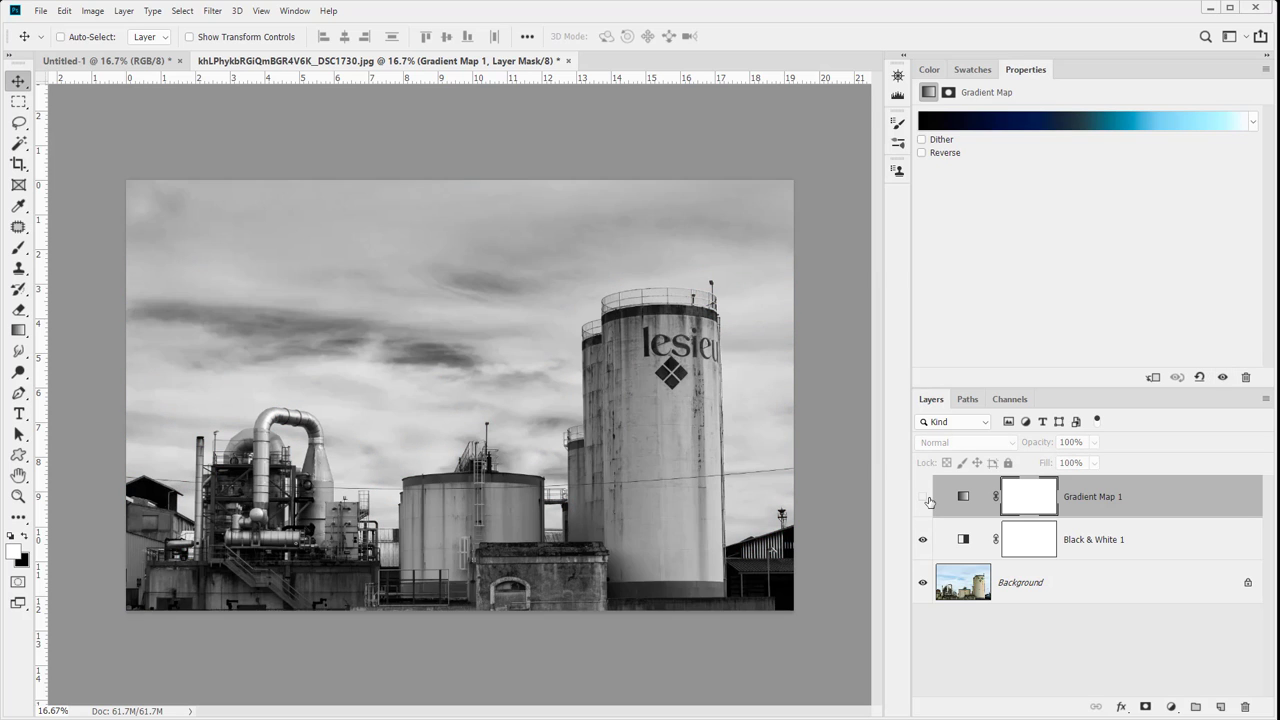
click(924, 497)
click(924, 497)
click(924, 497)
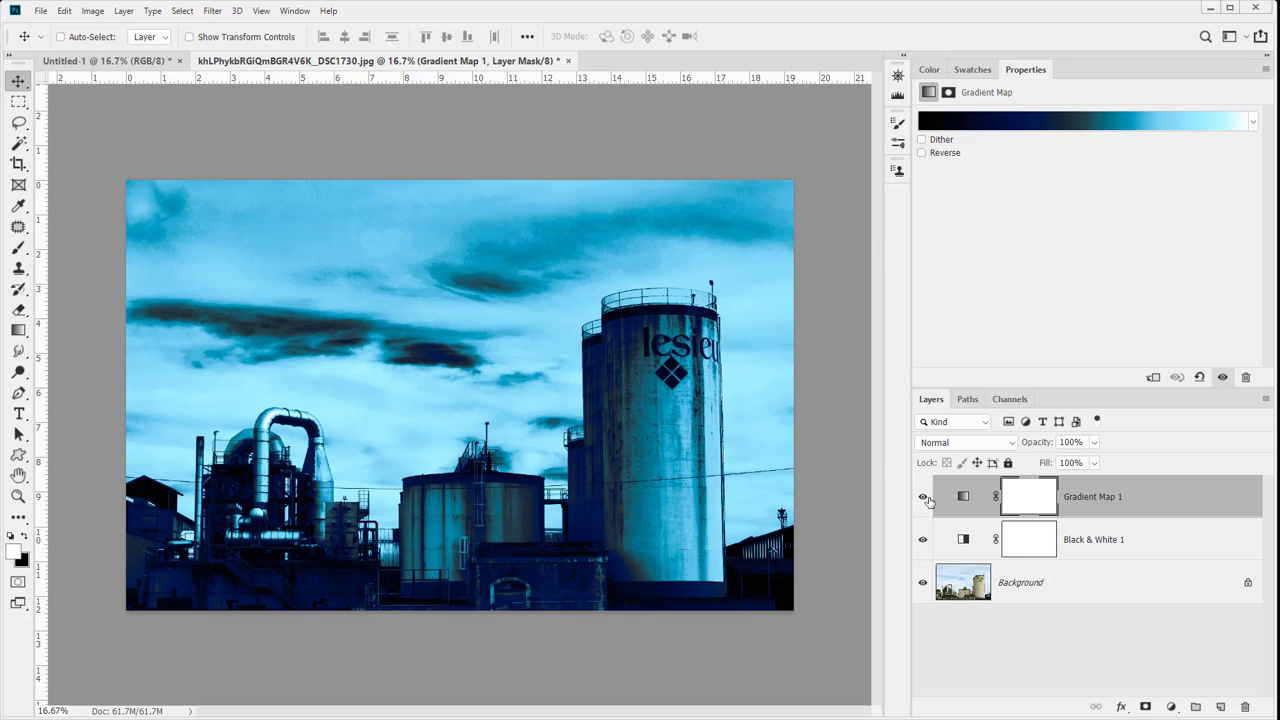
- Hide the Black & White 1 and Gradient Map 1 layers to view the original color photo
click(923, 539)
click(923, 497)
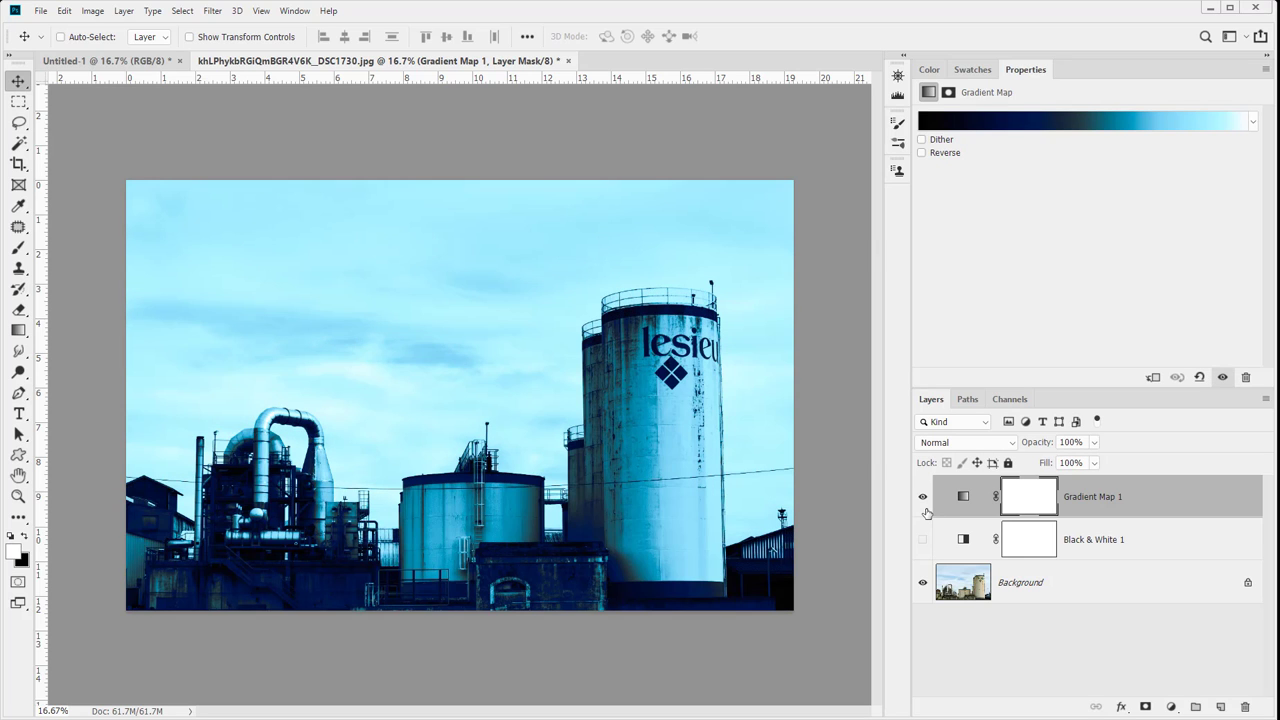